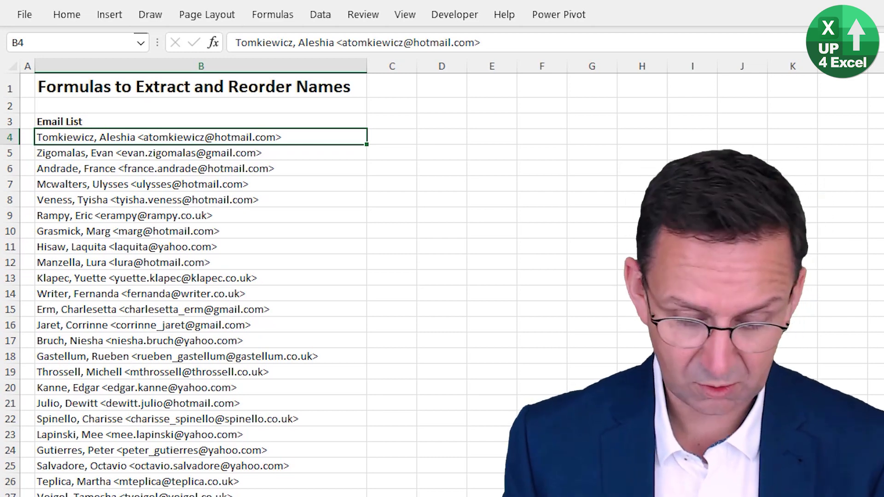
# - Convert the Email List range B3:B476 into a table with headers and apply a grey medium table style
pyautogui.hotkey('ctrl', 't')
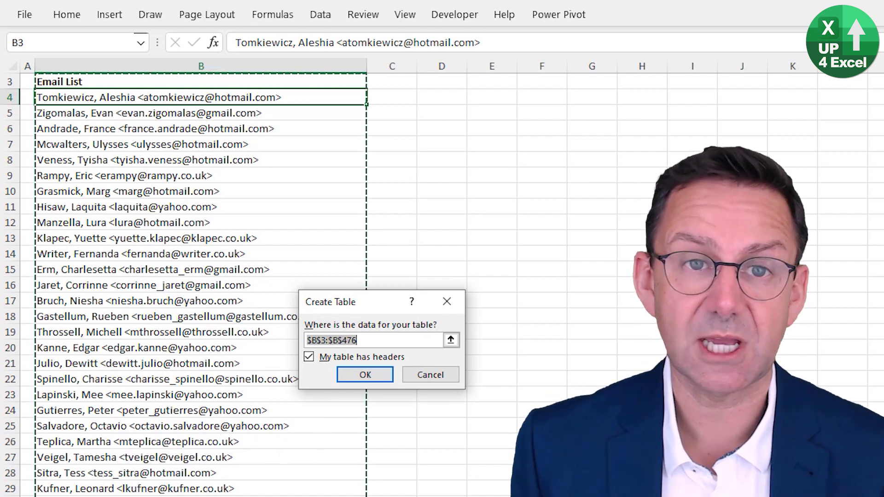
pyautogui.press('Return')
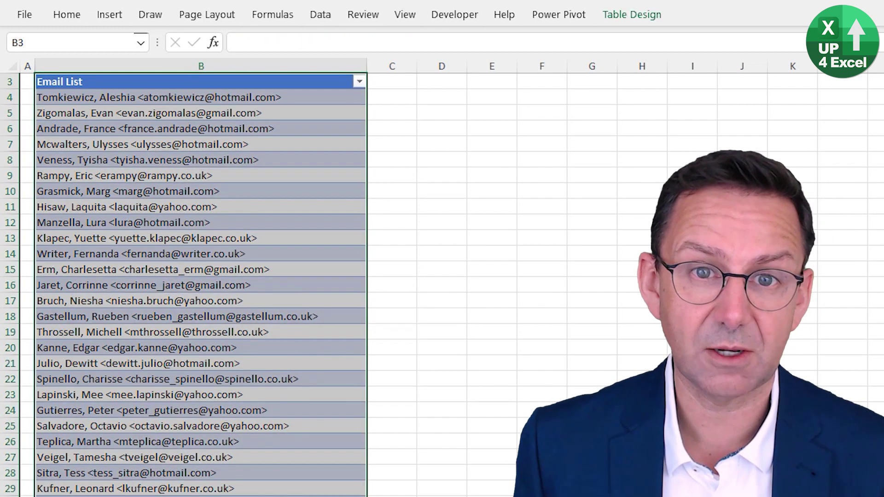
pyautogui.click(634, 21)
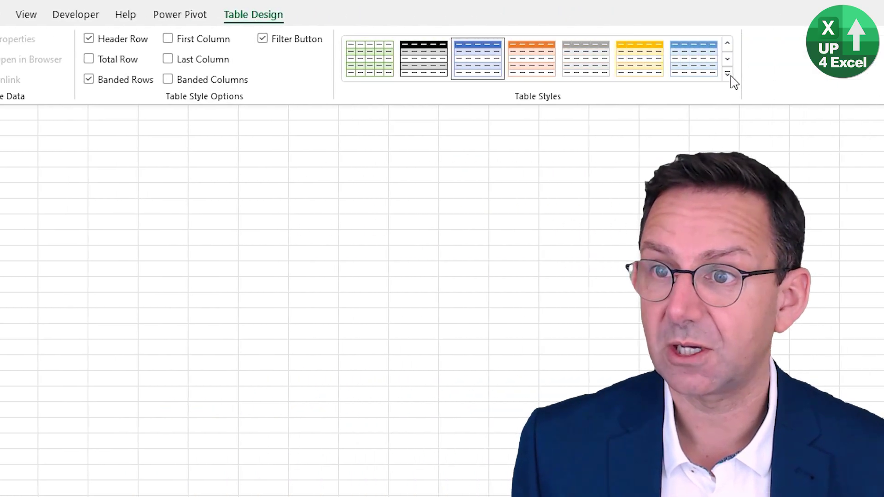
pyautogui.click(730, 78)
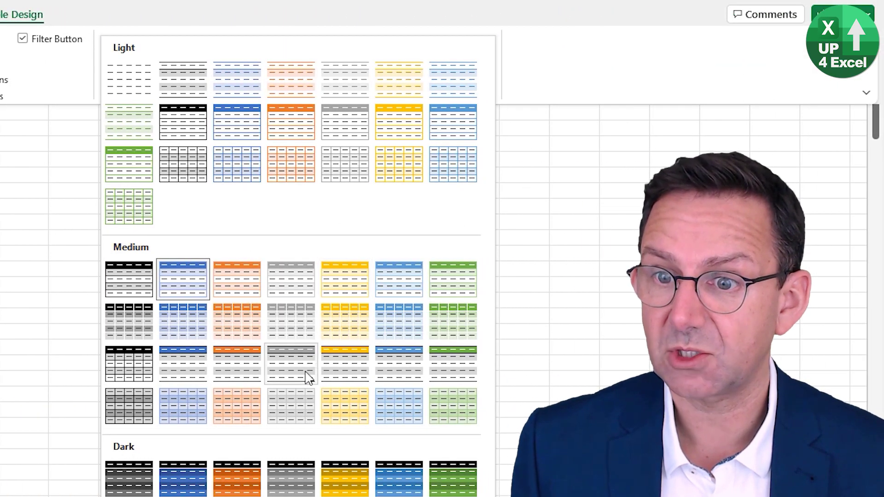
pyautogui.click(284, 332)
# - Set the grey table style as the default and return to the first list entry in B4
pyautogui.rightClick(356, 58)
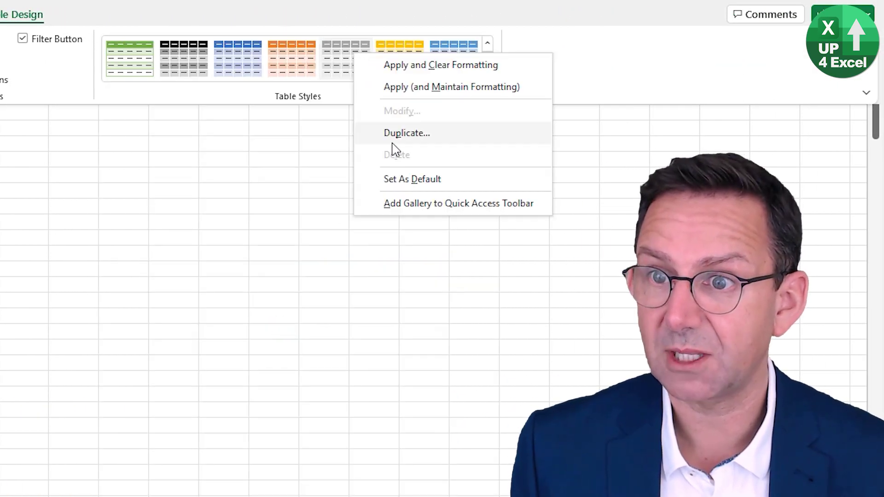
pyautogui.click(403, 180)
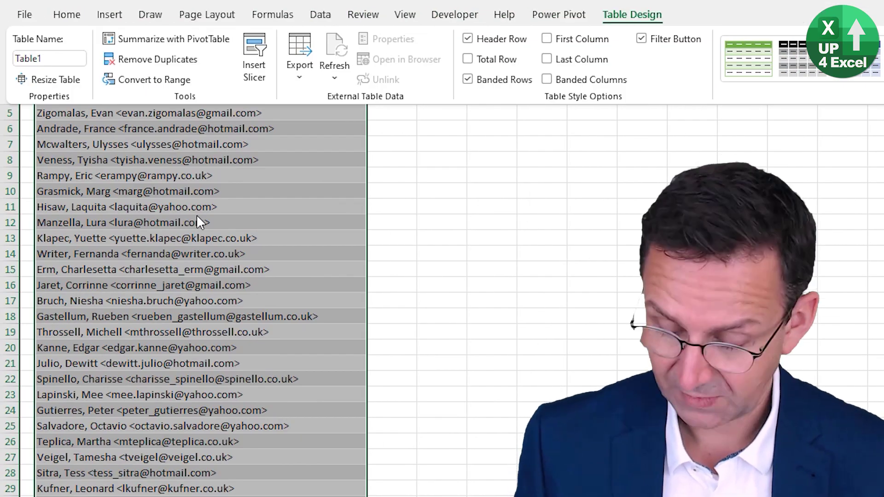
pyautogui.hotkey('ctrl', 'Up')
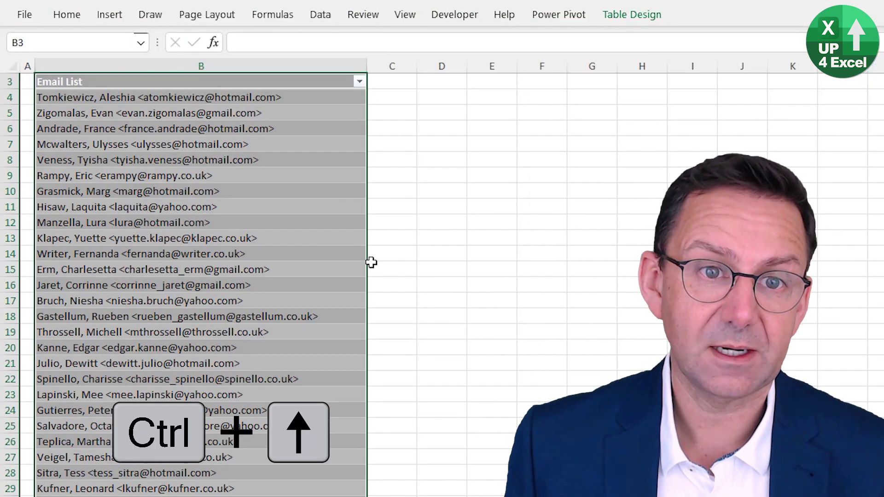
pyautogui.hotkey('ctrl', 'Up')
pyautogui.press('Down')
pyautogui.press('Down')
pyautogui.press('Down')
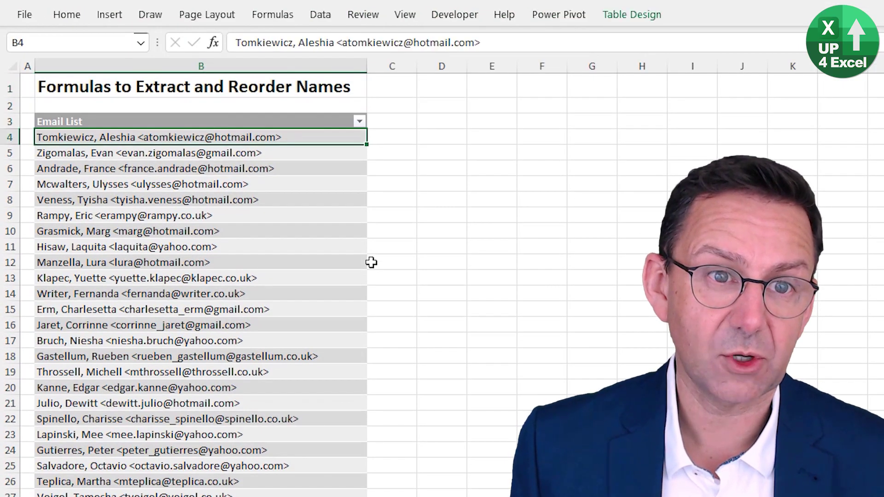
# - Add a table column headed ", posn" in C3, directly beside the Email List column
pyautogui.press('Right')
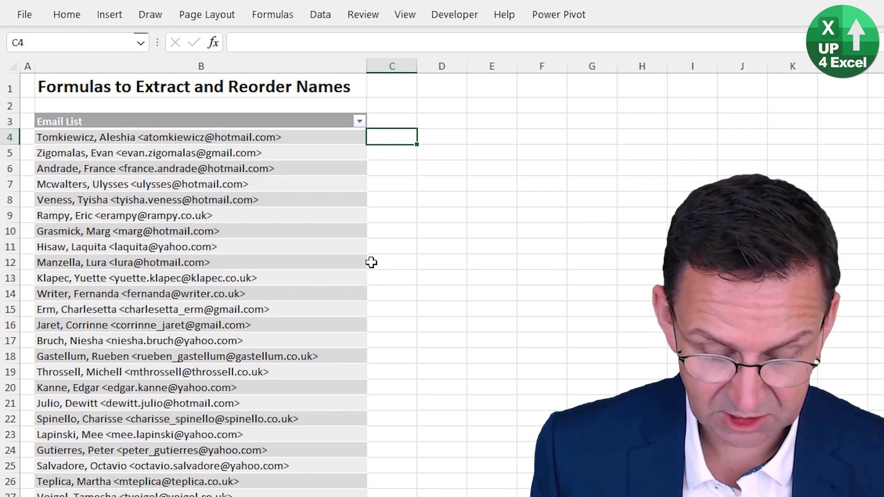
pyautogui.press('Up')
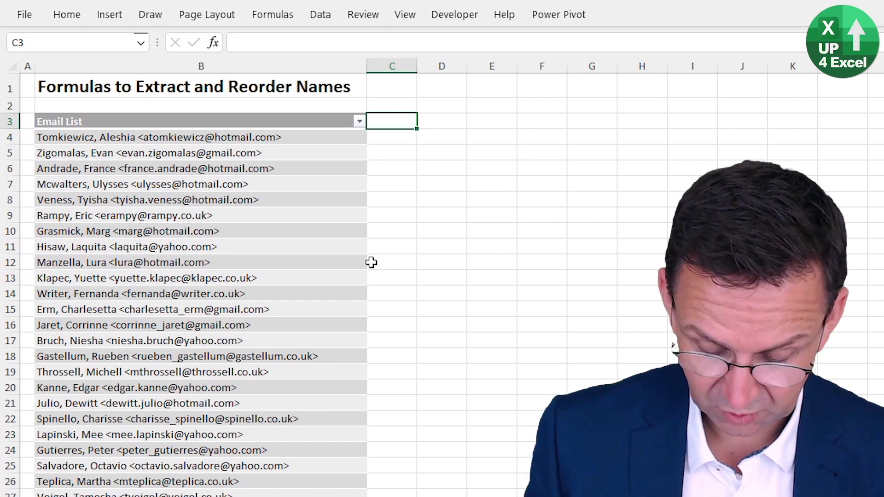
pyautogui.write(', posn')
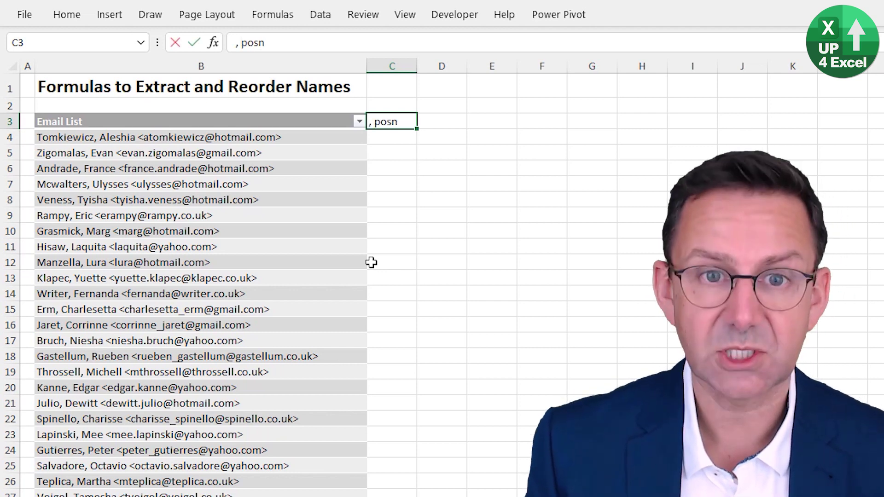
pyautogui.press('Return')
# - Fill the ", posn" column with the formula =FIND(",",[@[Email List]]) to locate the comma in each entry
pyautogui.write('=find(')
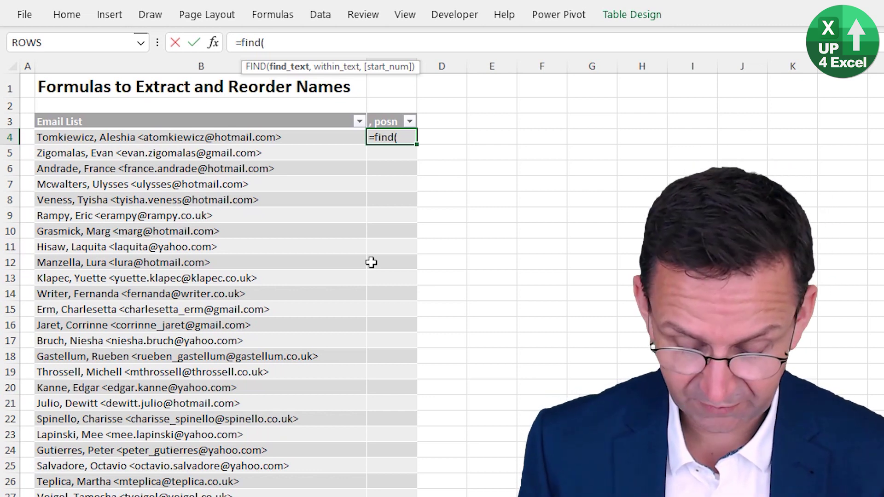
pyautogui.write('","')
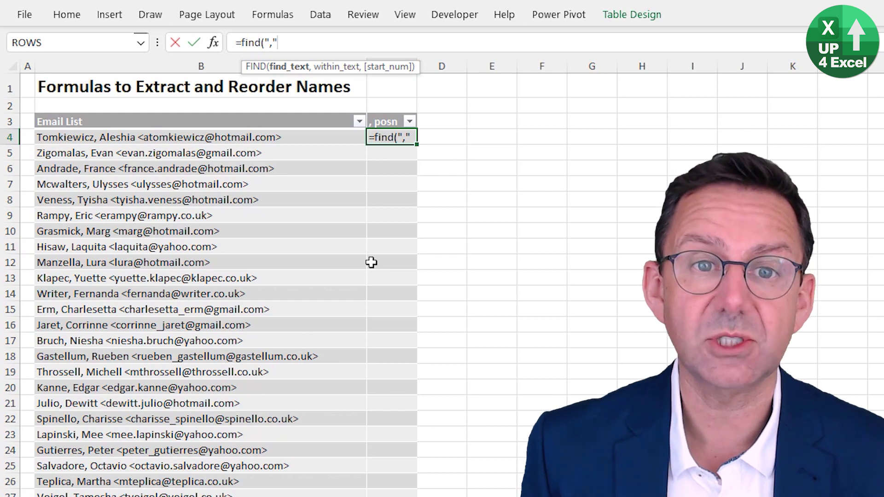
pyautogui.write(',')
pyautogui.click(206, 135)
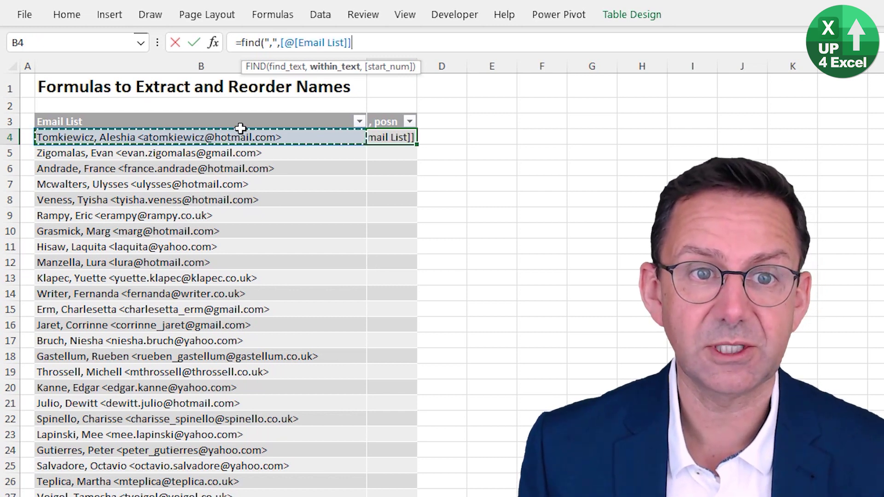
pyautogui.write(')')
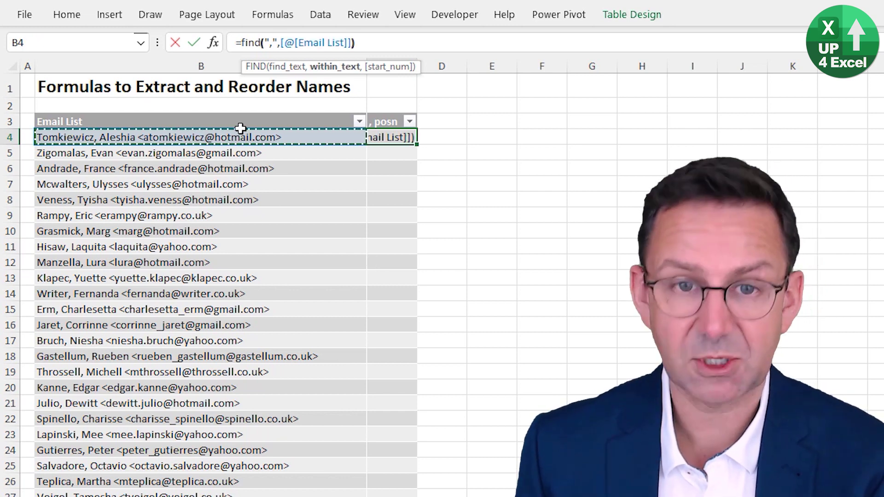
pyautogui.press('Return')
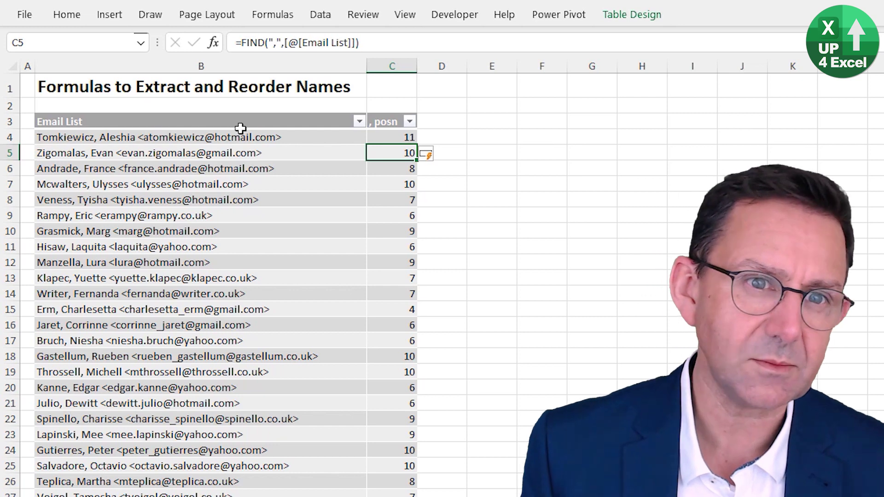
# - Check the comma positions in the ", posn" column against the Email List entries down to row 12
pyautogui.press('Up')
pyautogui.press('Down')
pyautogui.press('Down')
pyautogui.press('Down')
pyautogui.press('Down')
pyautogui.press('Down')
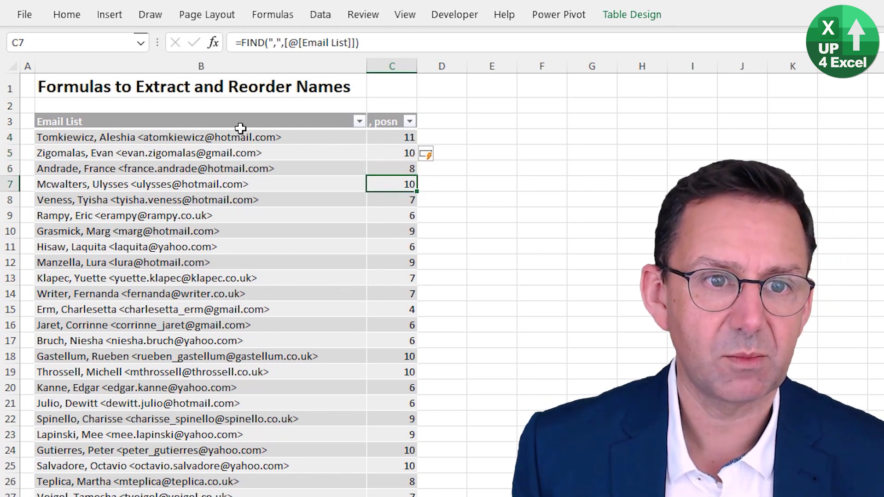
pyautogui.press('Home')
pyautogui.press('Right')
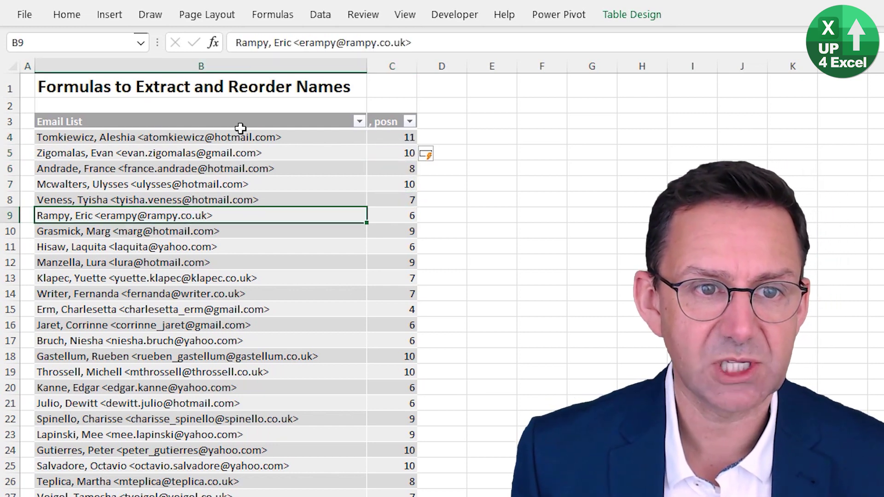
pyautogui.press('Down')
pyautogui.press('Down')
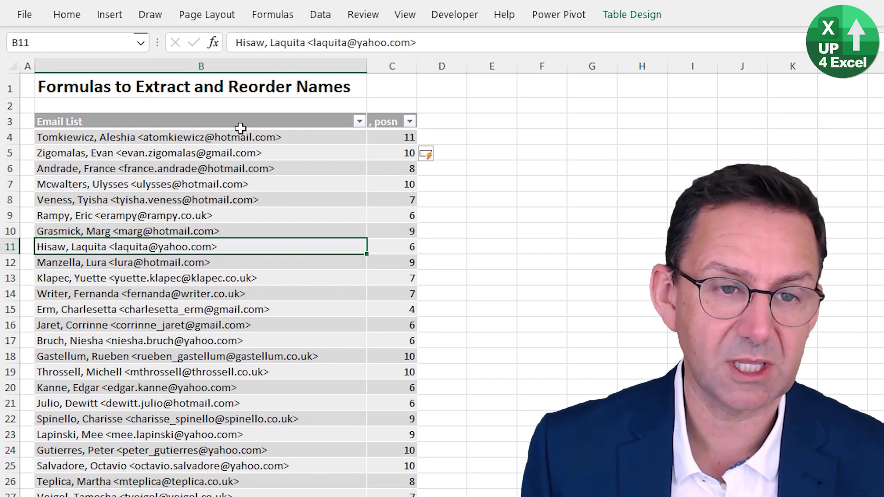
pyautogui.press('Right')
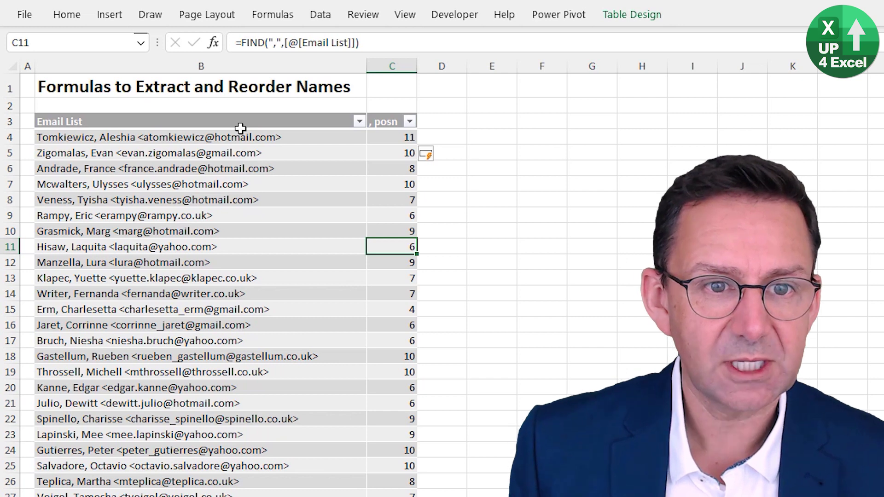
pyautogui.press('Right')
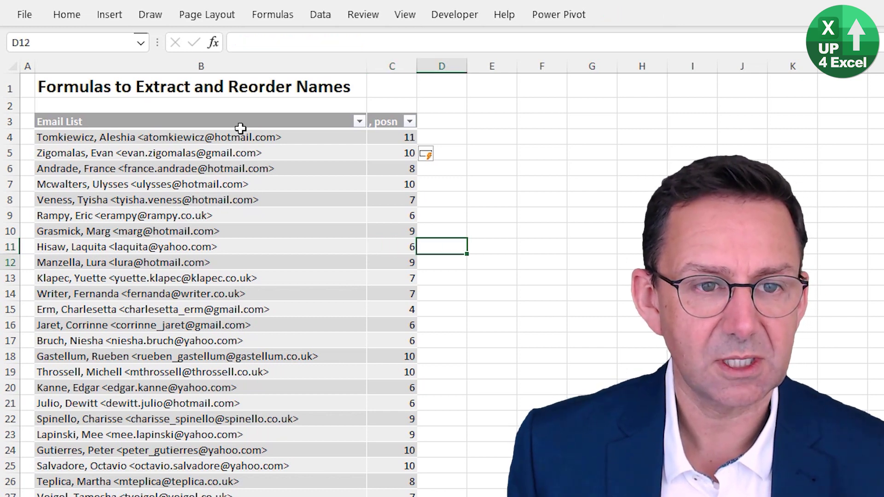
pyautogui.press('Down')
pyautogui.press('Left')
pyautogui.press('Left')
pyautogui.press('Left')
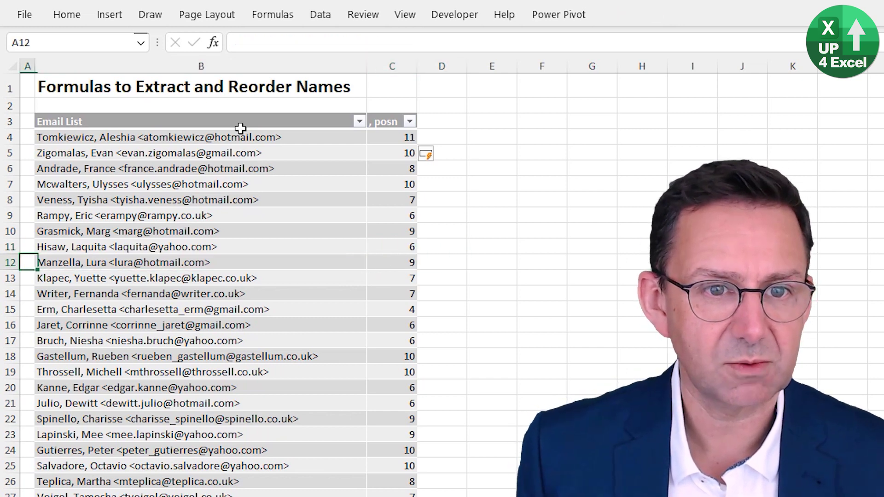
pyautogui.press('Right')
pyautogui.press('Right')
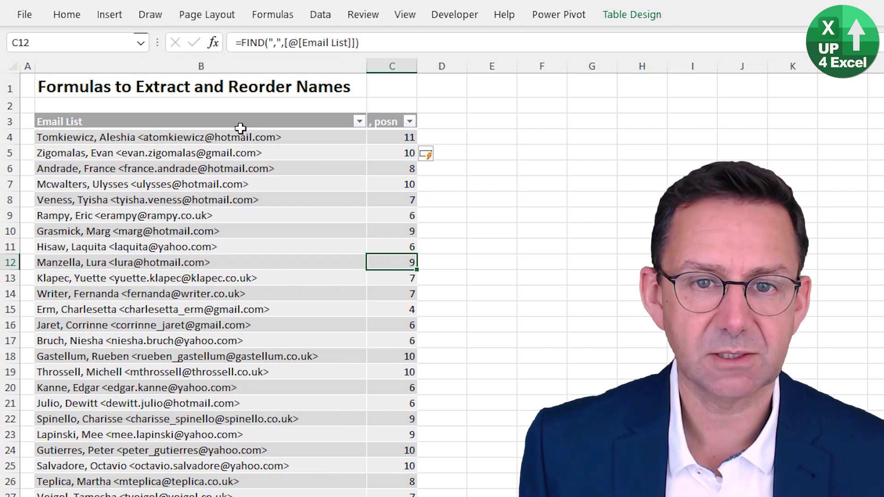
# - Enter =FIND("<",[@[Email List]]) in D12 to add a table column locating the opening angle bracket
pyautogui.press('Right')
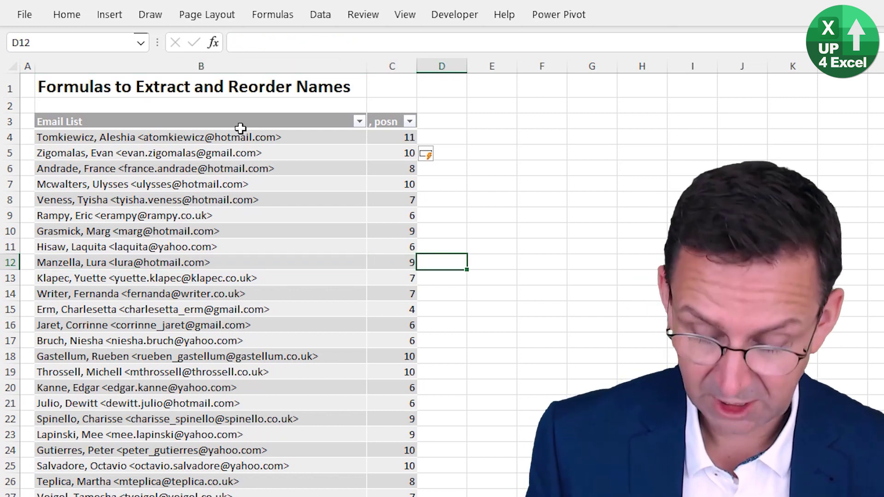
pyautogui.write('=find(')
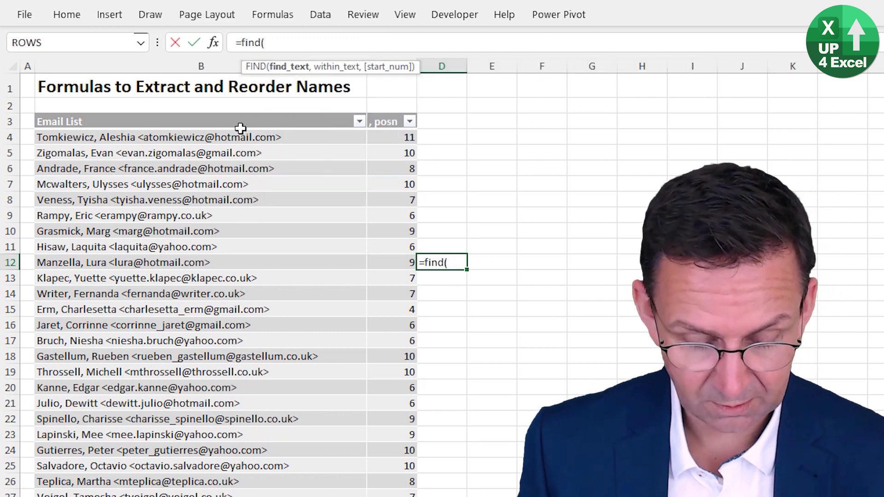
pyautogui.write('"<"')
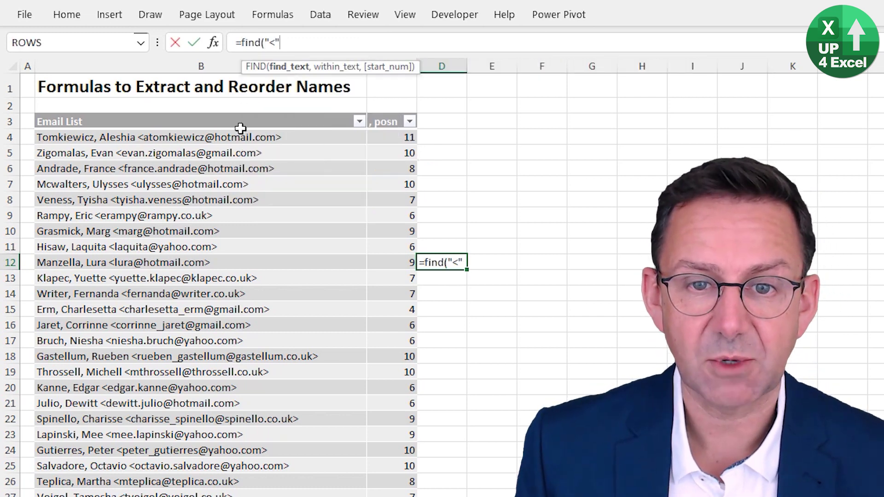
pyautogui.write(',')
pyautogui.press('Left')
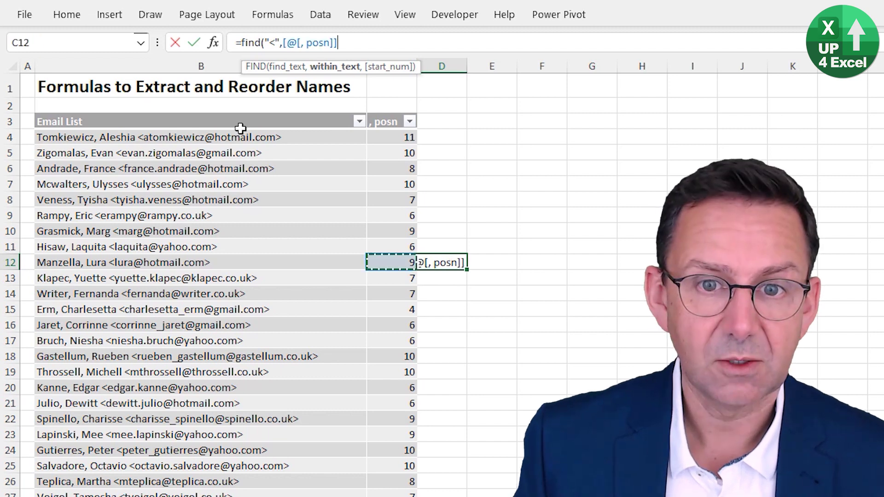
pyautogui.press('Left')
pyautogui.write(')')
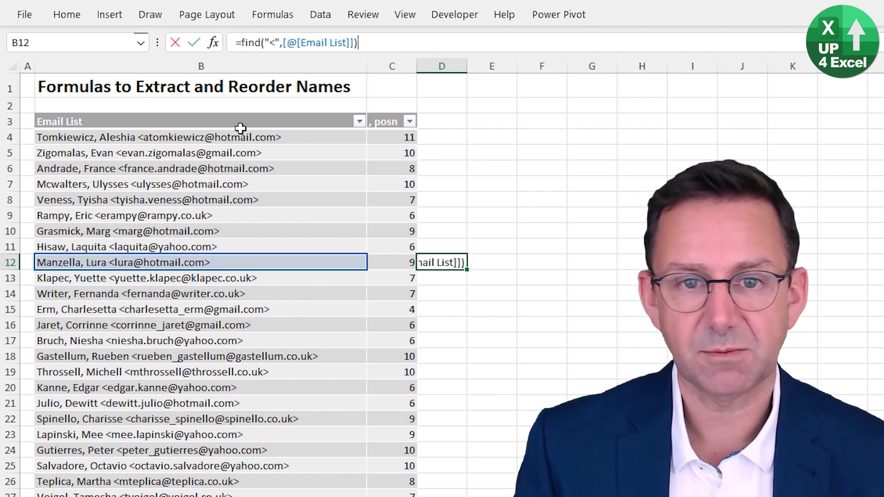
pyautogui.press('Return')
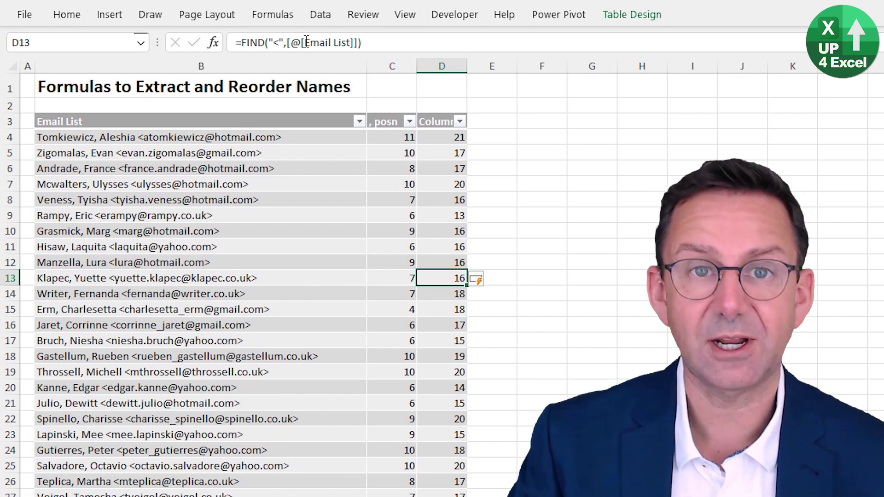
# - Rename the new column's header in D3 to "< posn"
pyautogui.click(431, 122)
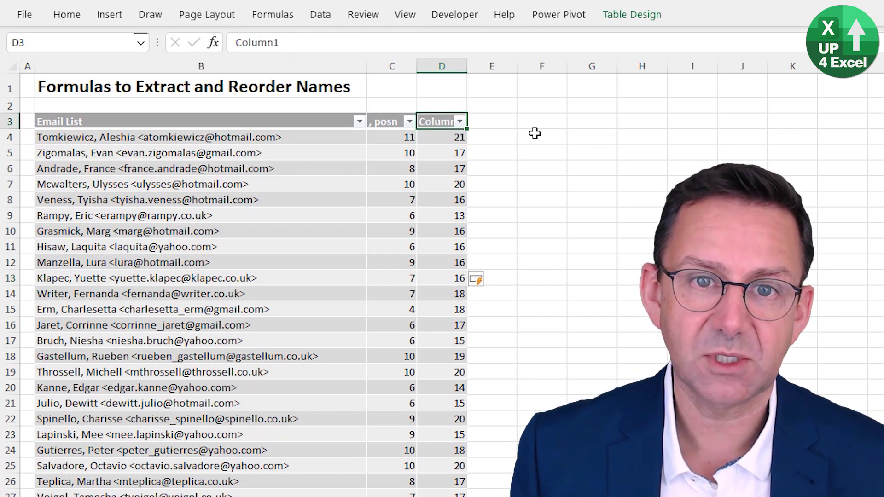
pyautogui.write('< posn')
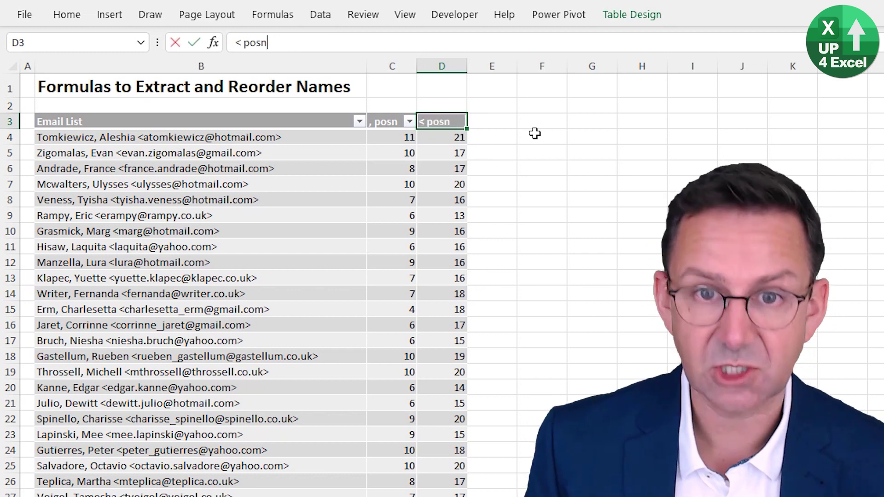
pyautogui.press('Return')
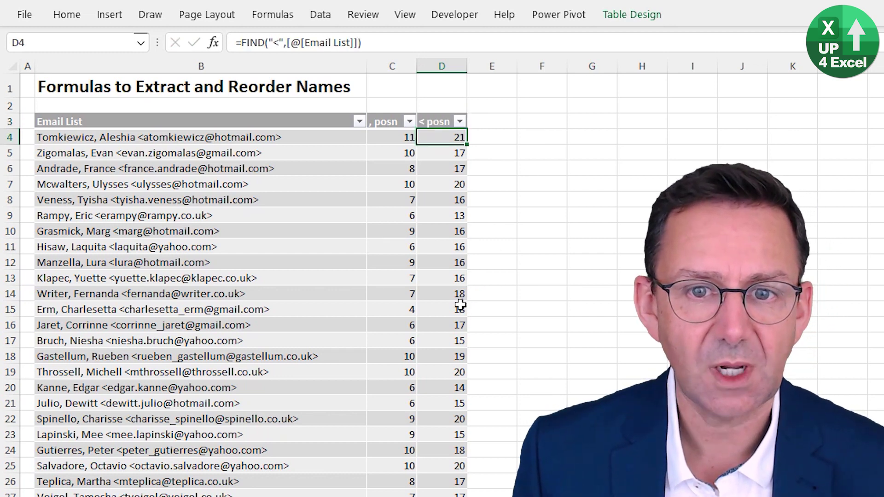
pyautogui.moveTo(458, 305); pyautogui.dragTo(471, 298)
pyautogui.press('Up')
pyautogui.press('Up')
pyautogui.press('Up')
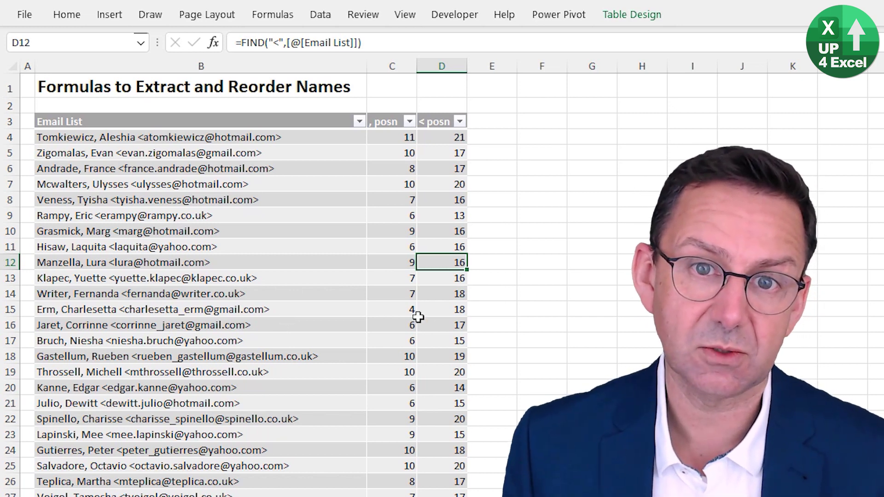
# - Add a table column headed "Last Name" in E3, beside the "< posn" column
pyautogui.click(487, 120)
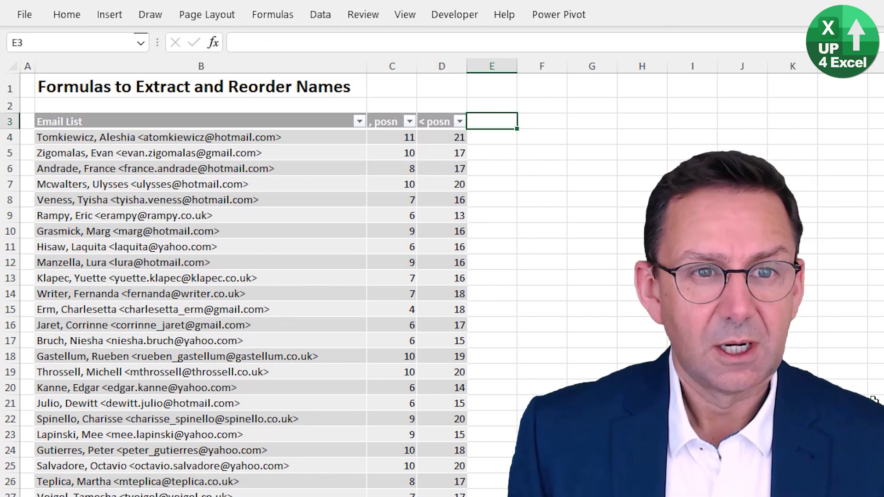
pyautogui.press('Down')
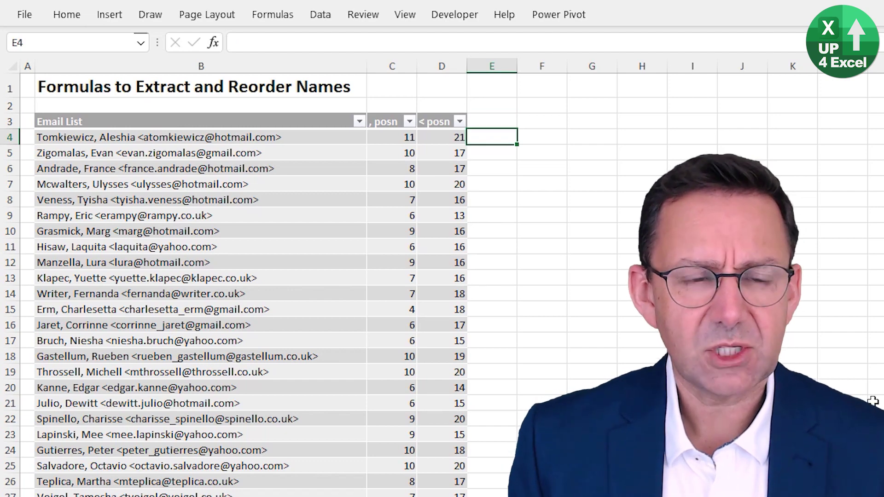
pyautogui.press('Up')
pyautogui.write('La')
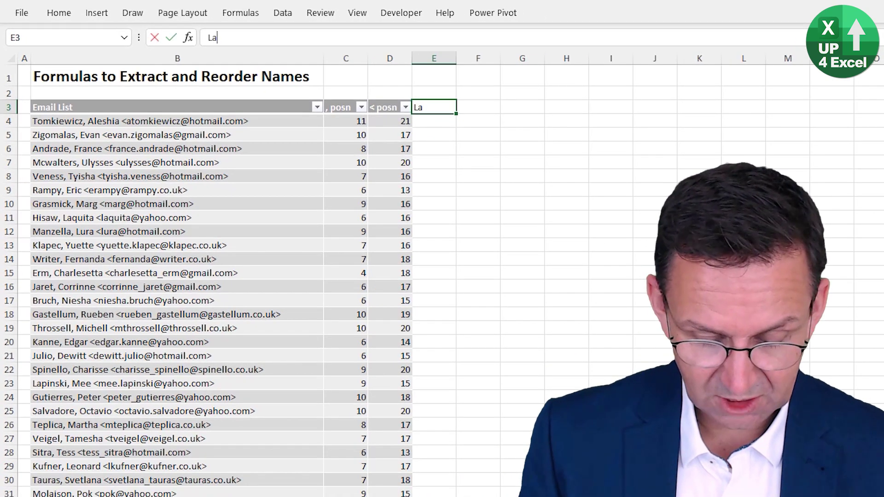
pyautogui.write('st Name')
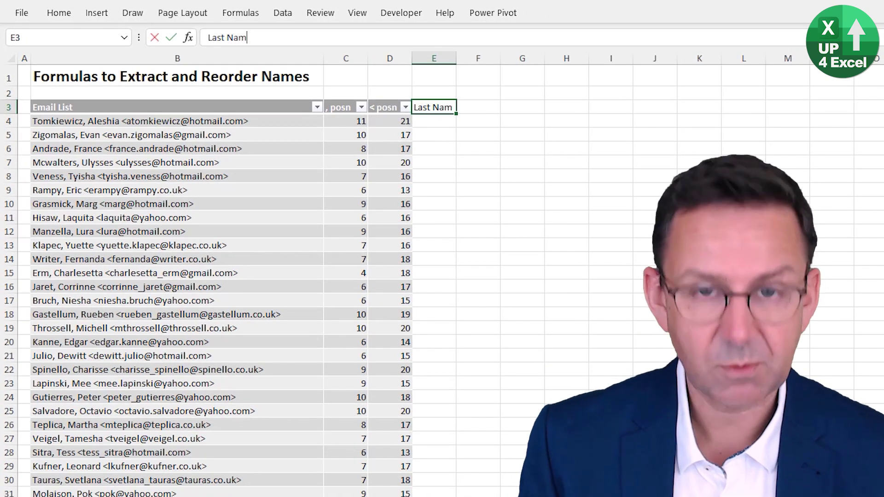
pyautogui.press('Return')
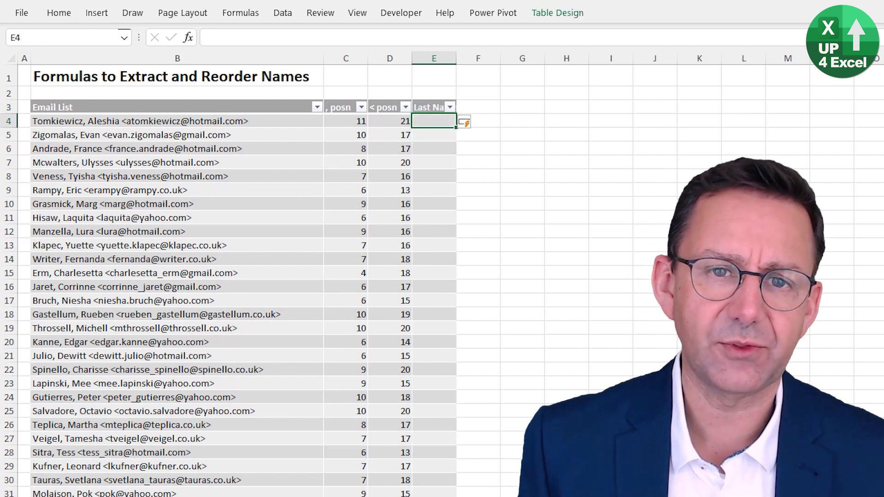
# - Fill the Last Name column from E4 with =LEFT([@[Email List]],[@[, posn]]) and autofit the column's width
pyautogui.press('Left')
pyautogui.press('Left')
pyautogui.press('Right')
pyautogui.press('Right')
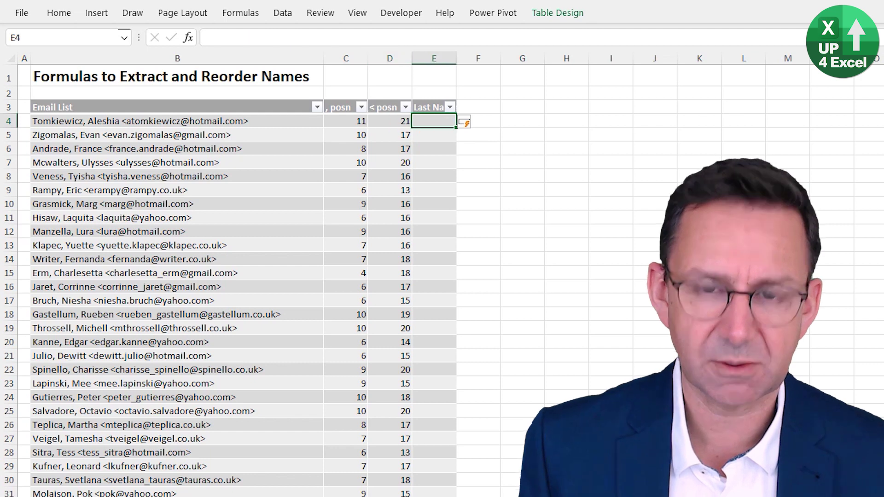
pyautogui.write('=left')
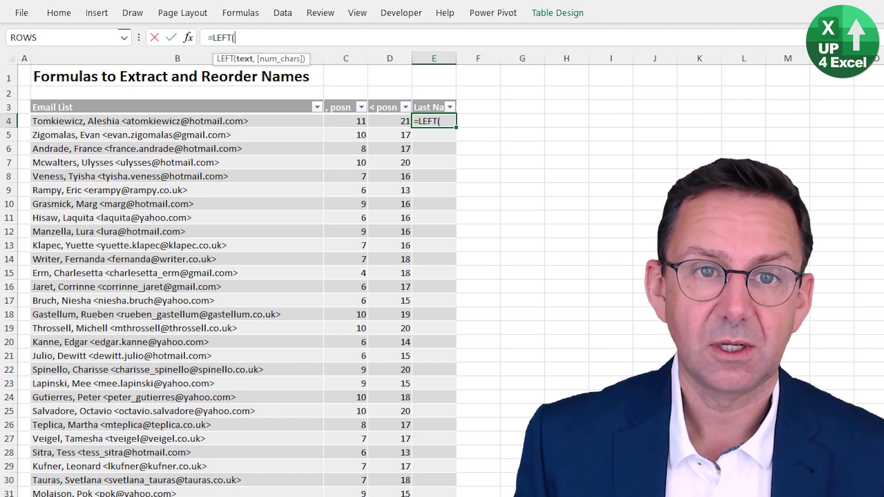
pyautogui.press('Left')
pyautogui.press('Left')
pyautogui.press('Left')
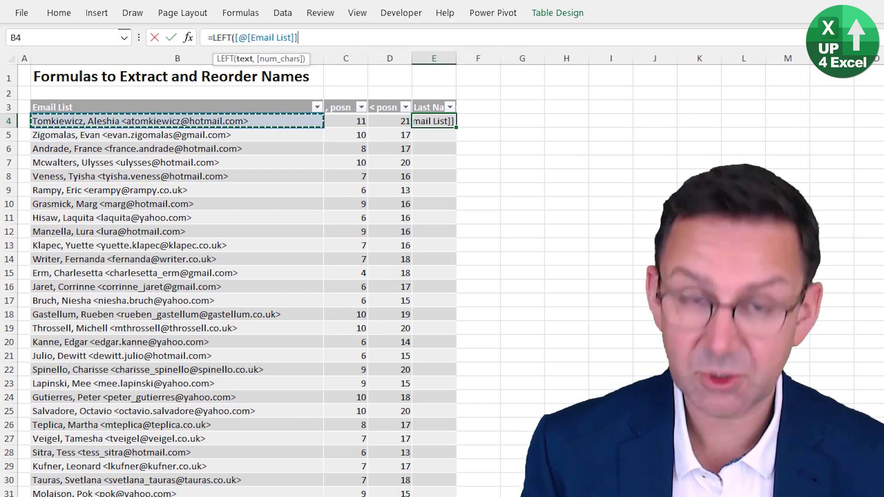
pyautogui.write(',')
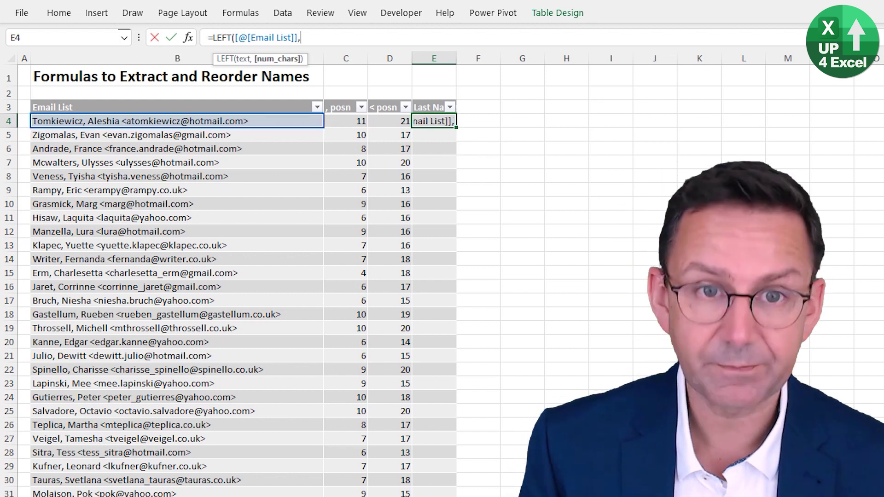
pyautogui.press('Left')
pyautogui.press('Left')
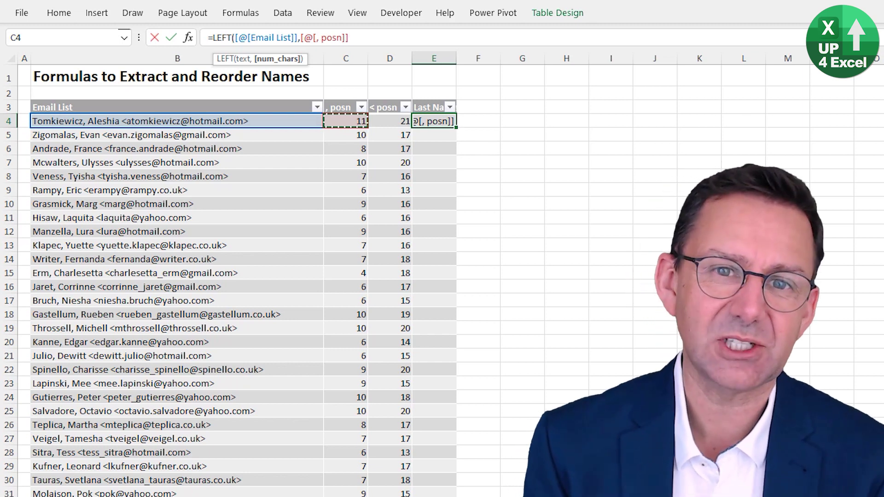
pyautogui.write(')')
pyautogui.press('Return')
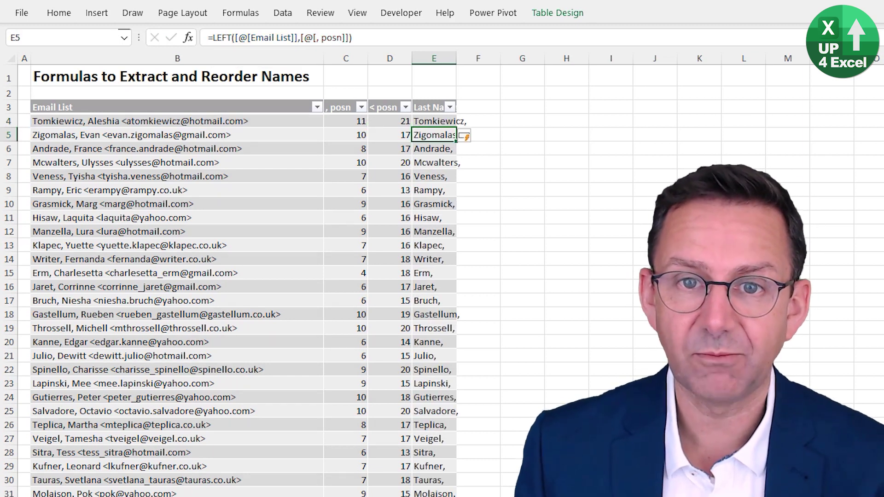
pyautogui.doubleClick(456, 58)
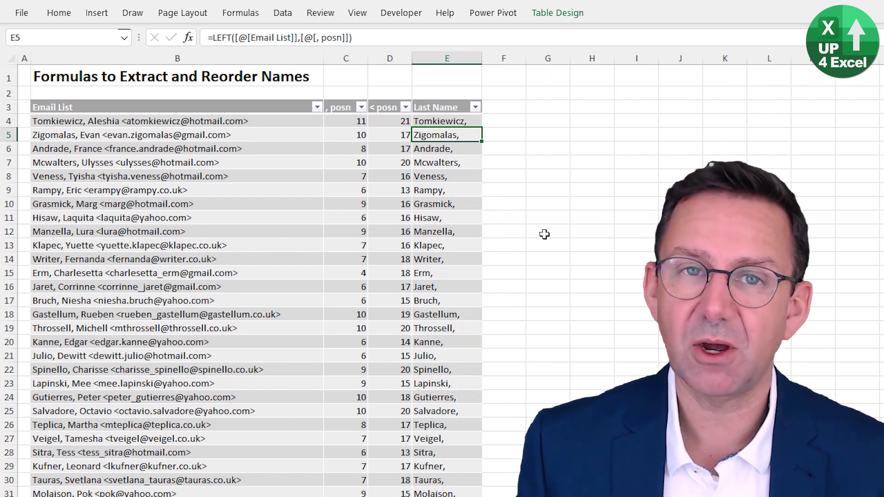
# - Change the Last Name formula to =LEFT([@[Email List]],[@[, posn]]-1) to exclude the comma
pyautogui.press('F2')
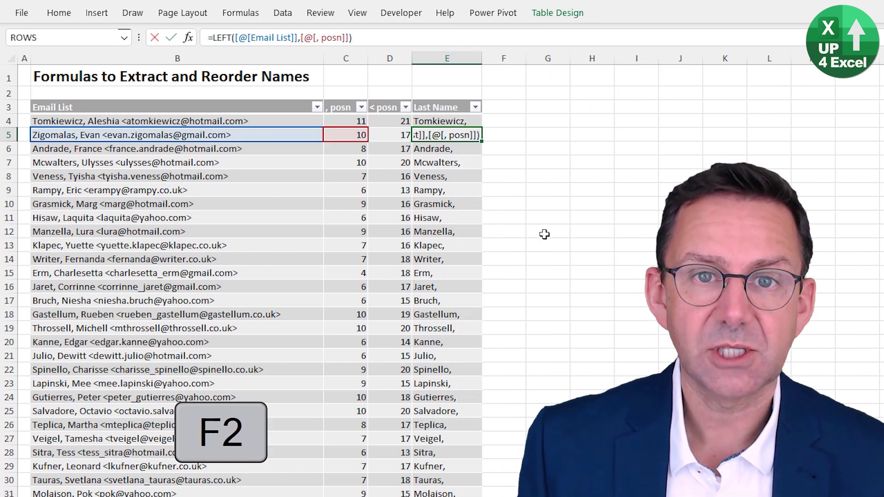
pyautogui.press('Left')
pyautogui.write('-1')
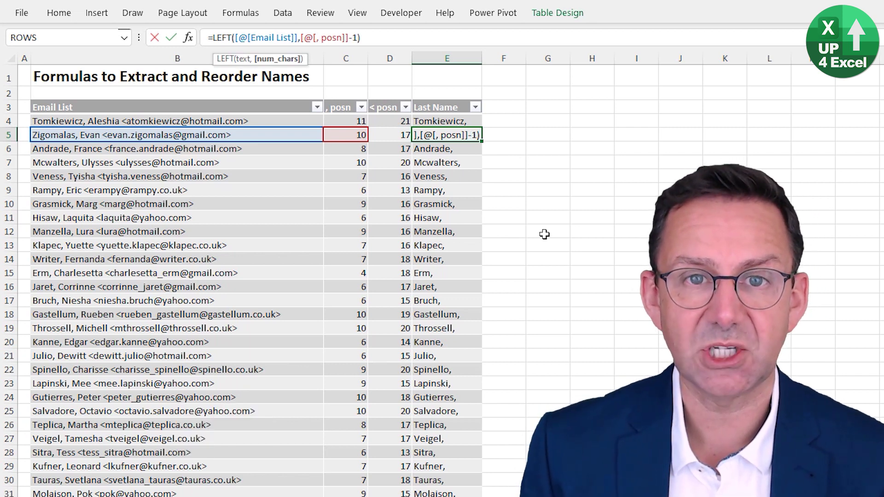
pyautogui.press('Return')
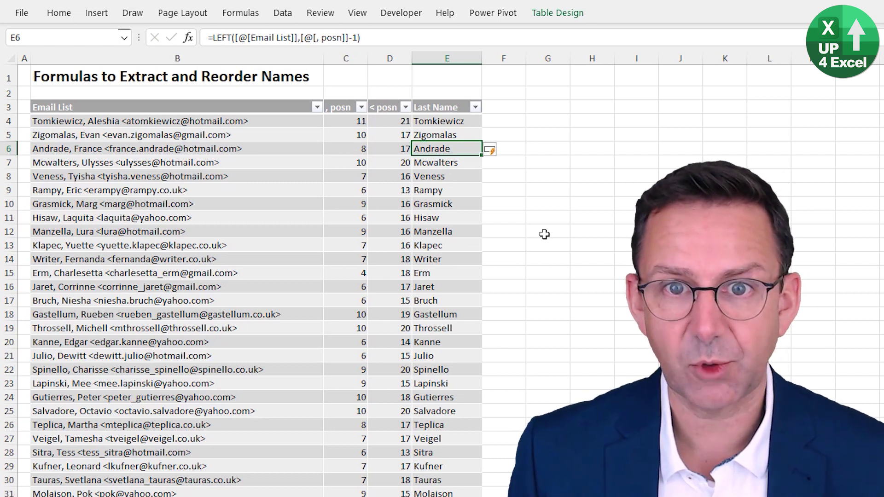
# - Add a table column headed "first Name" in F3, beside the Last Name column
pyautogui.press('Up')
pyautogui.press('Up')
pyautogui.press('Up')
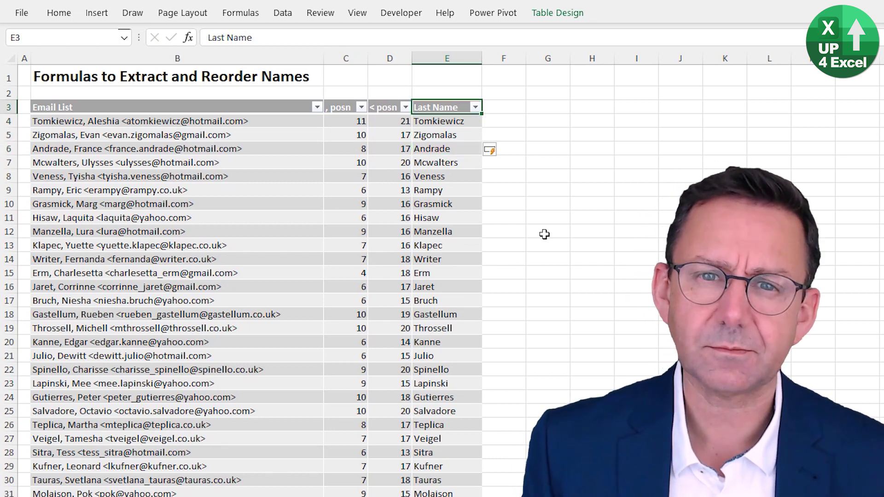
pyautogui.press('Right')
pyautogui.write('firs')
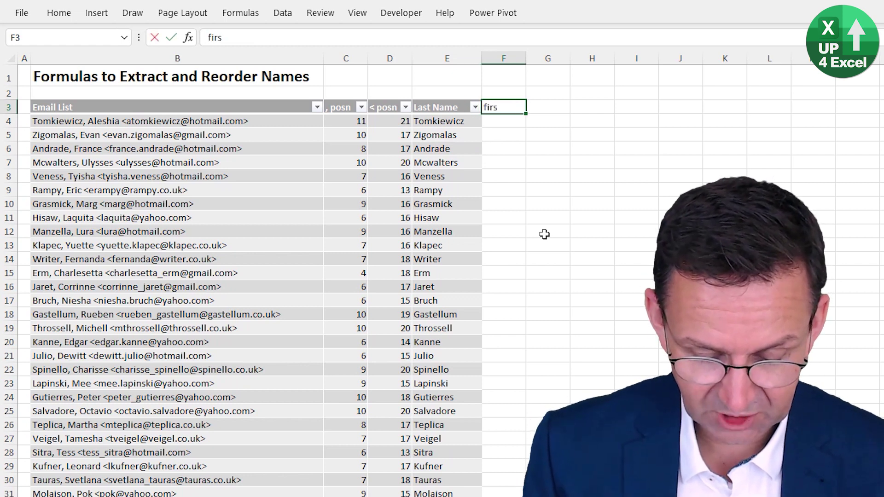
pyautogui.write('t Name')
pyautogui.press('Return')
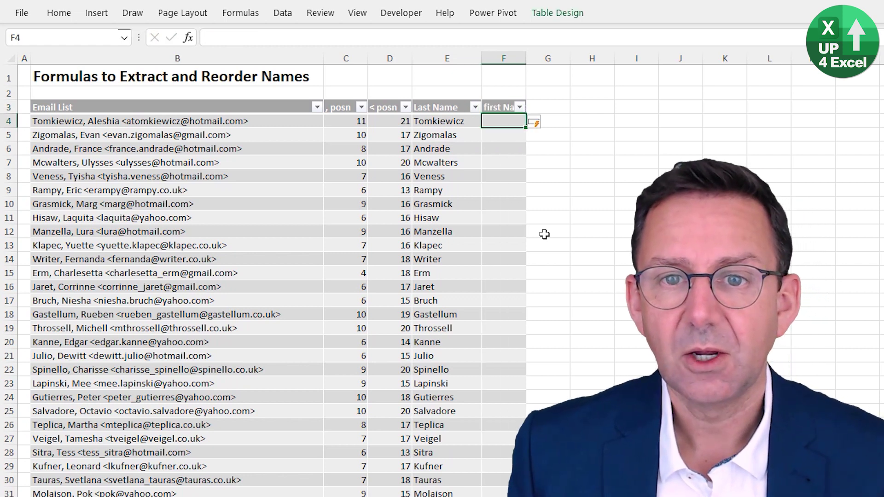
# - Capitalise the header in F3 to read "First Name" and autofit column F's width
pyautogui.press('Up')
pyautogui.press('F2')
pyautogui.hotkey('ctrl', 'Left')
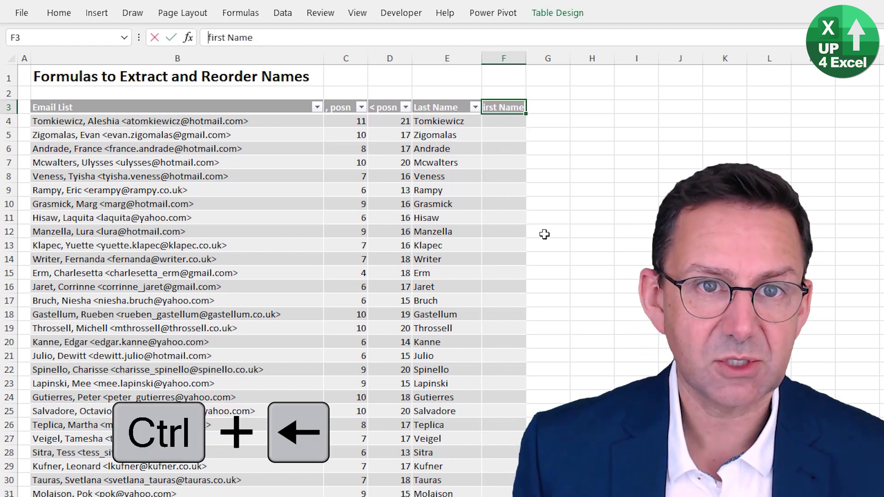
pyautogui.press('Delete')
pyautogui.write('F')
pyautogui.press('Return')
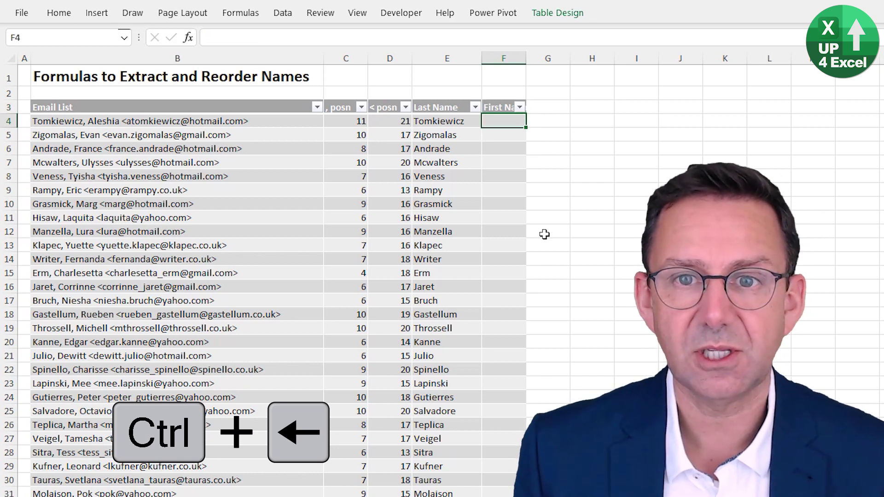
pyautogui.doubleClick(526, 58)
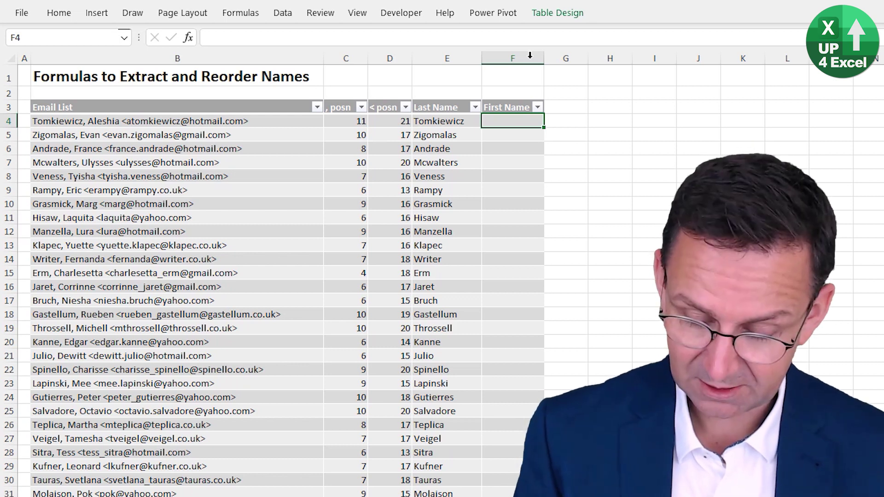
# - Start a MID formula in F4 with [@[Email List]] as the text and [@[, posn]]+2 as the start position
pyautogui.write('=mid')
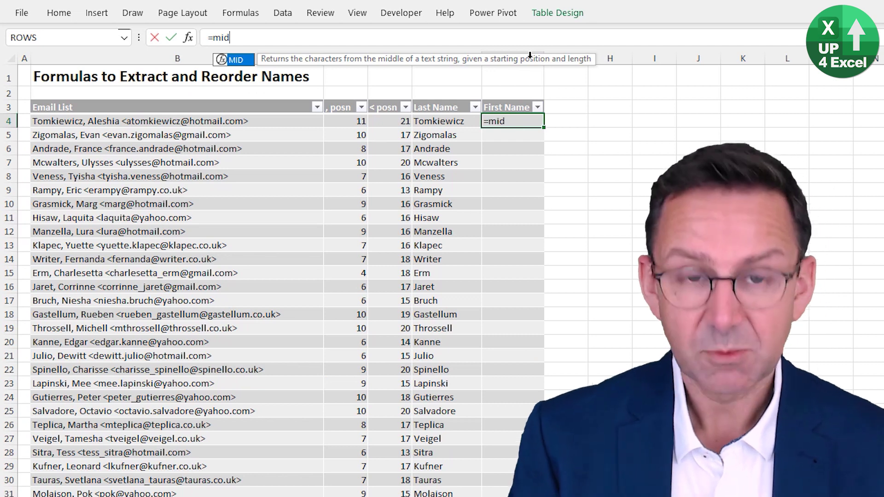
pyautogui.write('(')
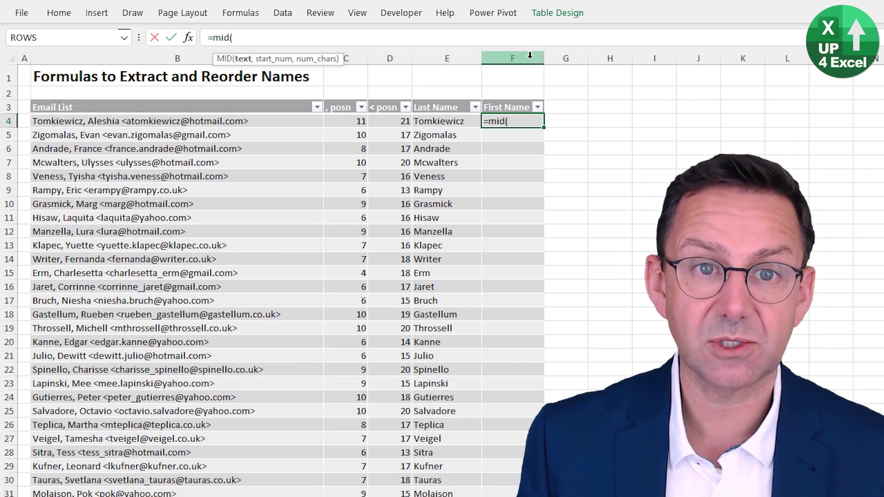
pyautogui.click(235, 123)
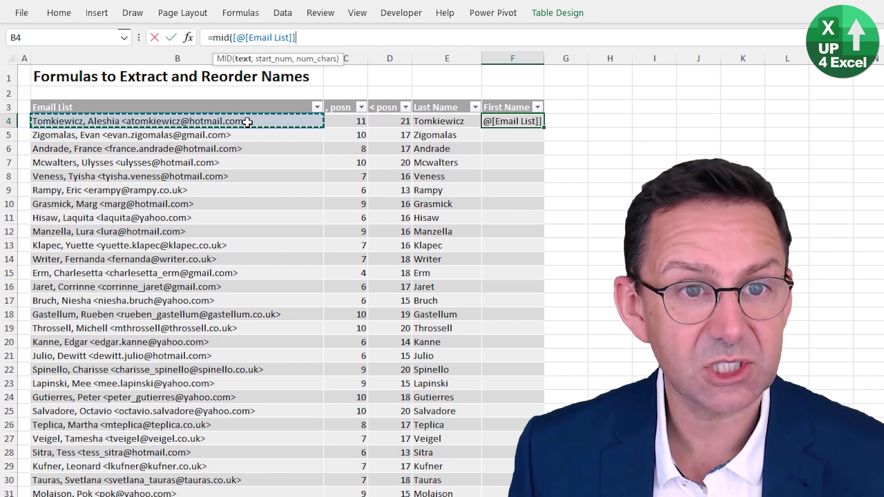
pyautogui.click(307, 114)
pyautogui.click(307, 119)
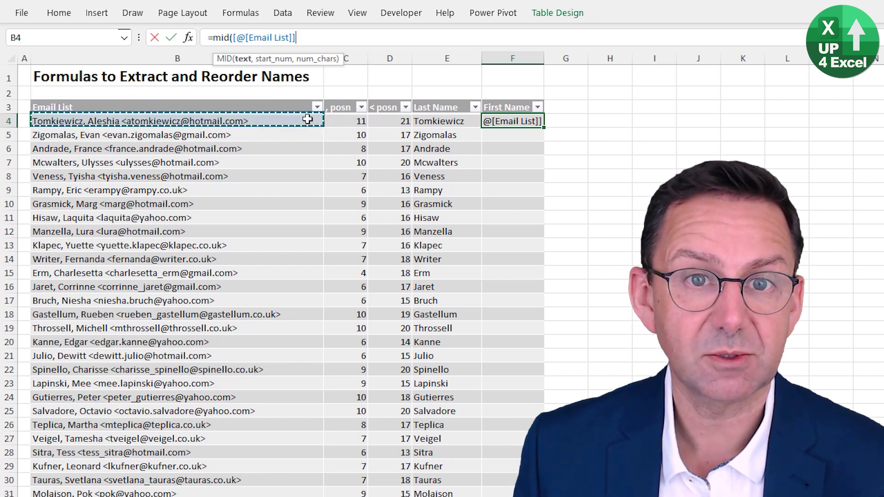
pyautogui.write(',')
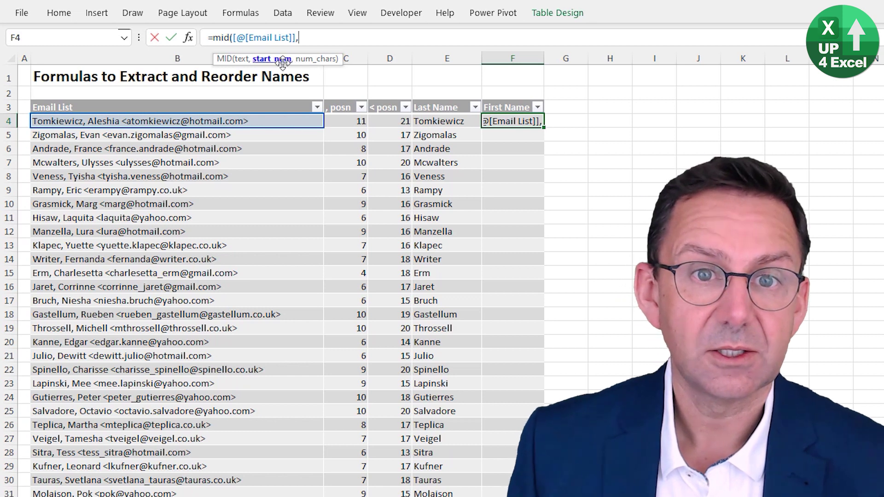
pyautogui.click(341, 121)
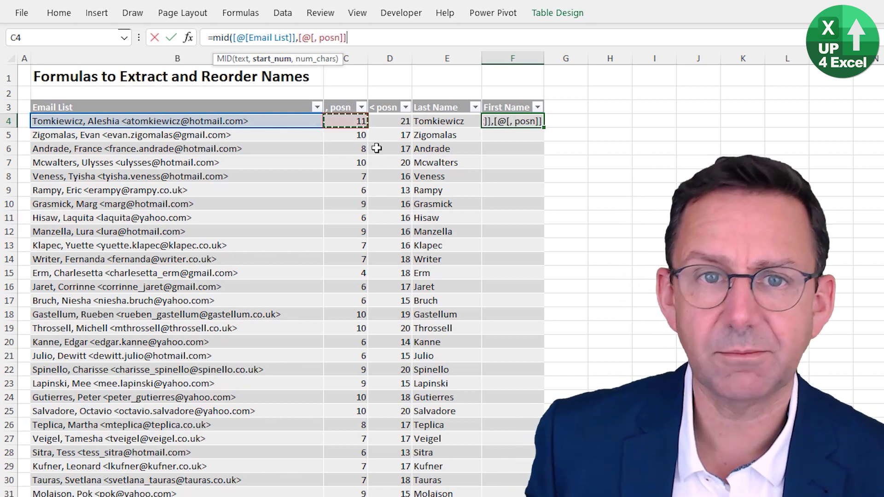
pyautogui.write('+2')
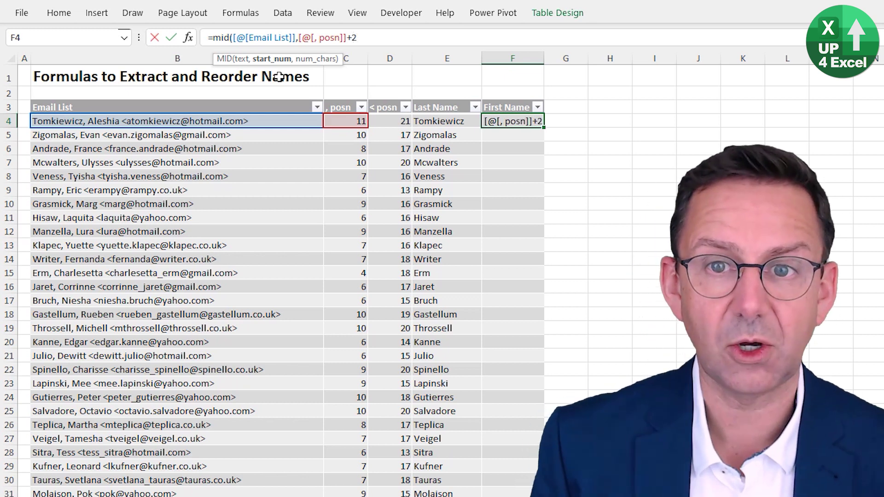
# - Complete the First Name MID formula in F4 with [@[< posn]]-[@[, posn]]-3 as the number of characters
pyautogui.write(',')
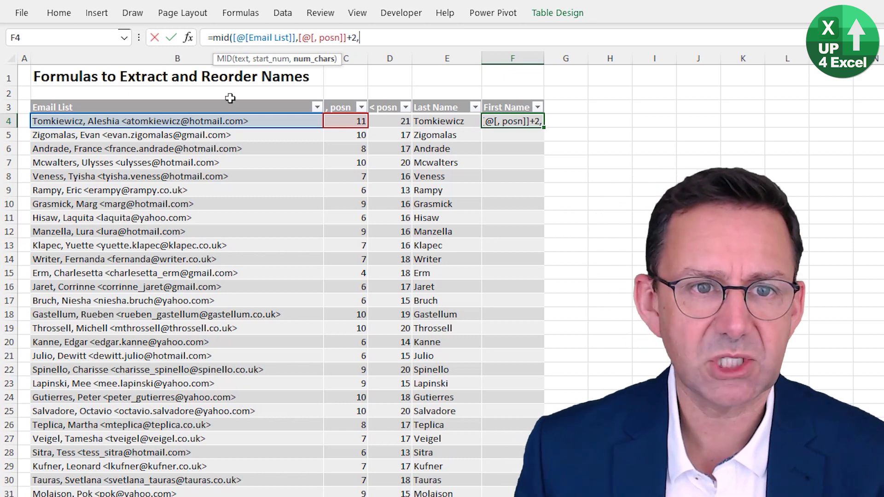
pyautogui.click(401, 121)
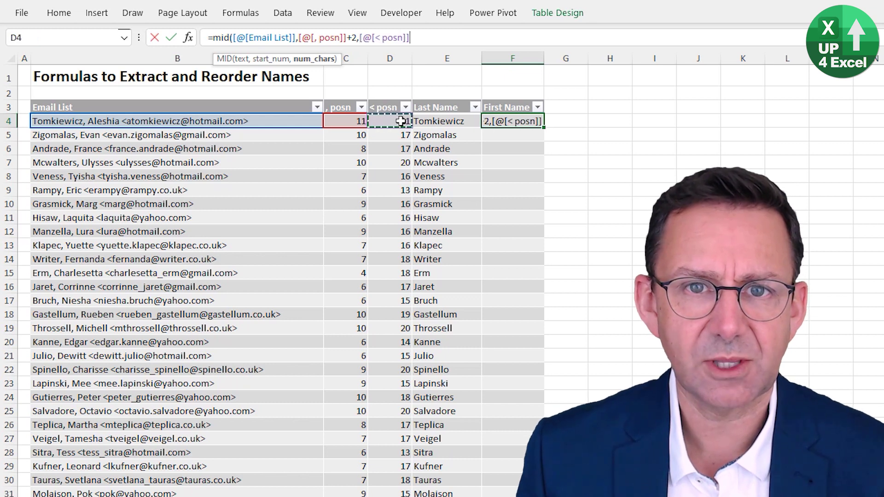
pyautogui.write('-')
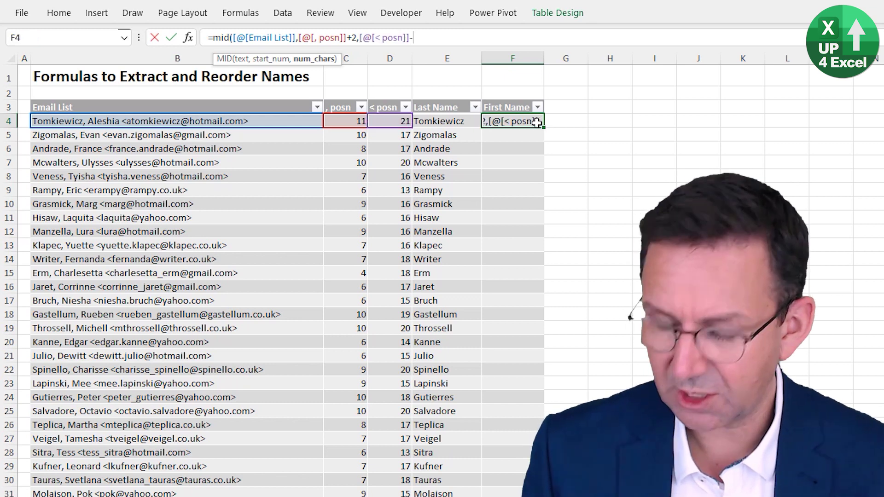
pyautogui.click(359, 123)
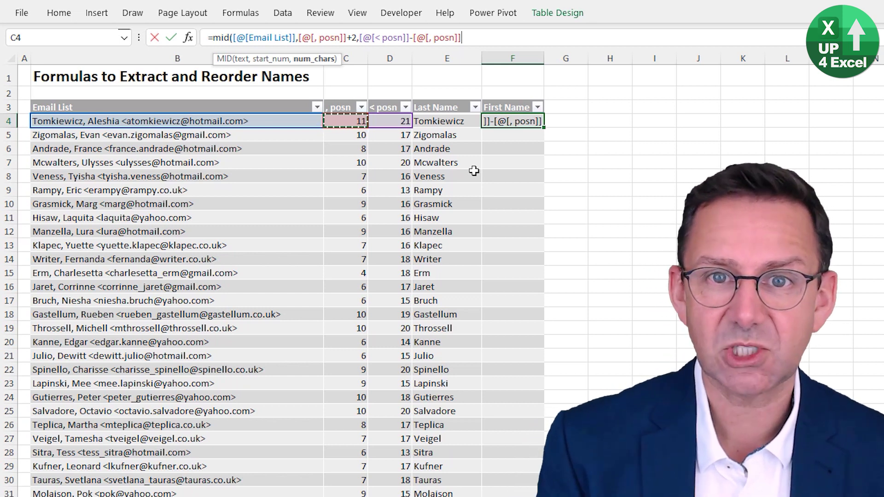
pyautogui.write('-')
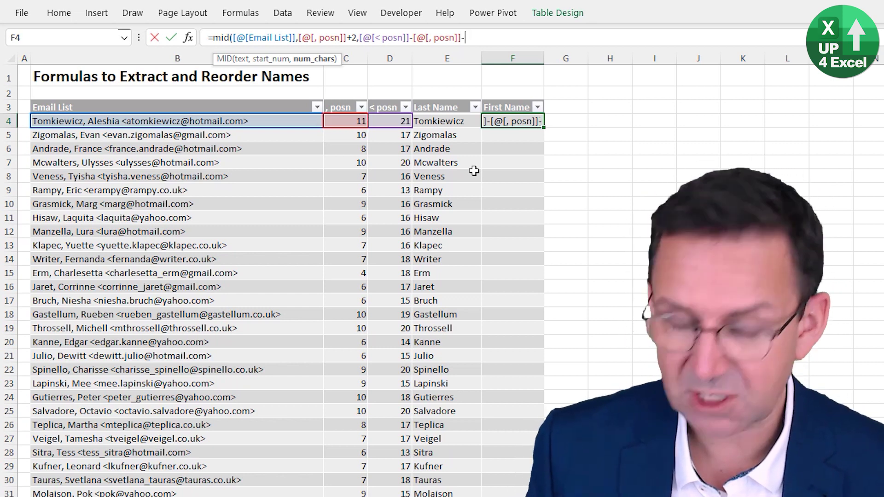
pyautogui.write('3')
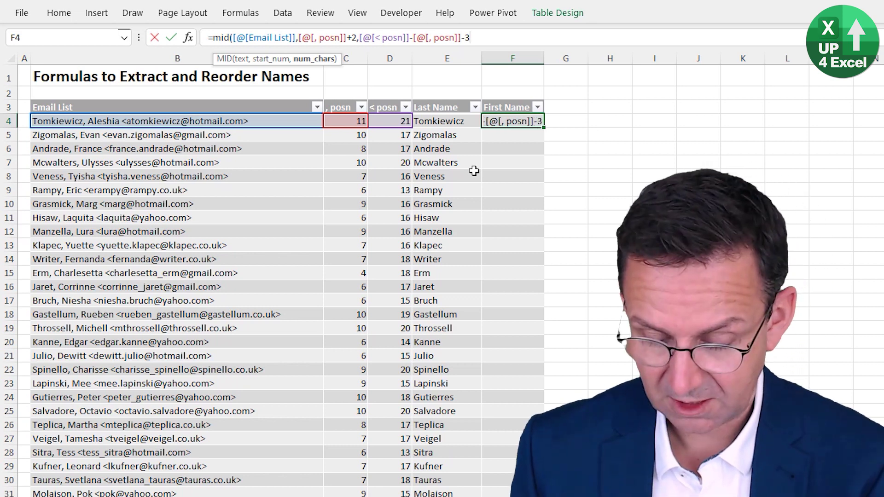
pyautogui.write(')')
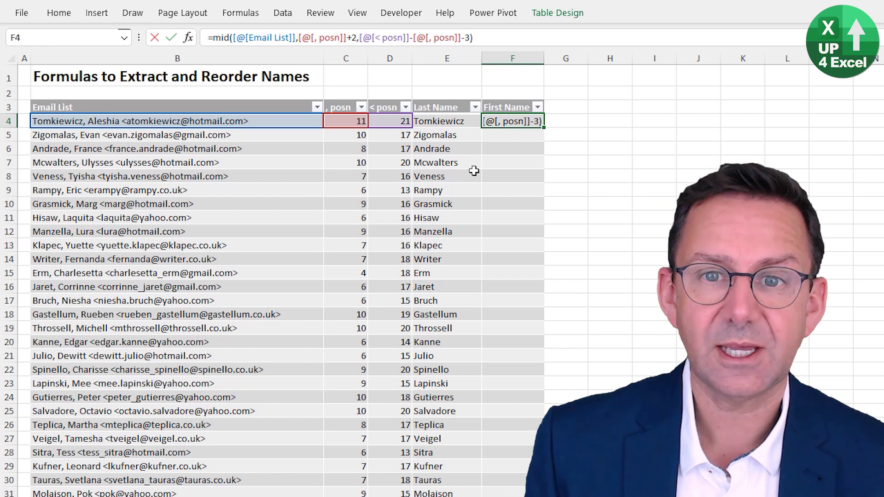
pyautogui.press('Return')
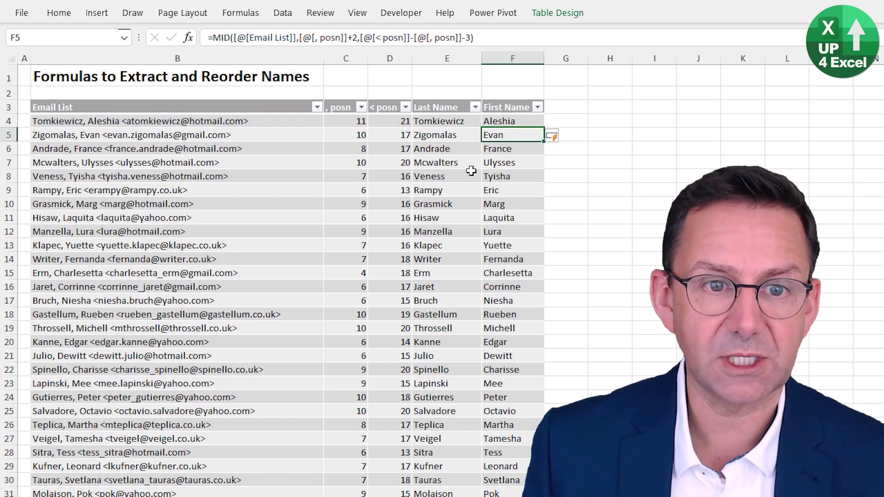
# - Add a table column headed "Full Name" in G3, beside the First Name column
pyautogui.click(483, 252)
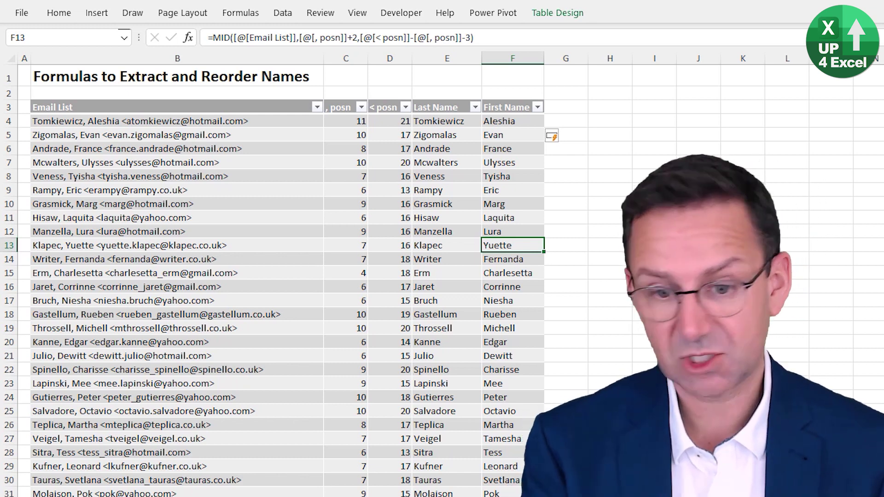
pyautogui.hotkey('ctrl', 'Up')
pyautogui.press('Down')
pyautogui.press('Up')
pyautogui.press('Right')
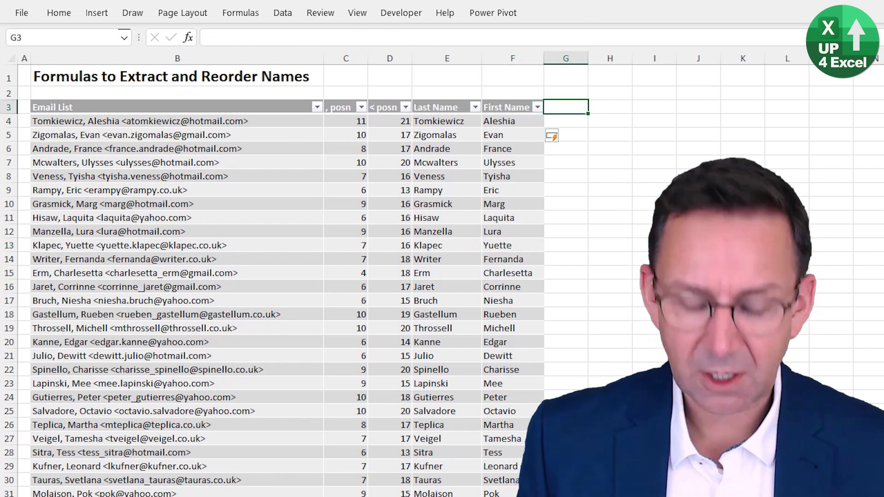
pyautogui.write('Full Name')
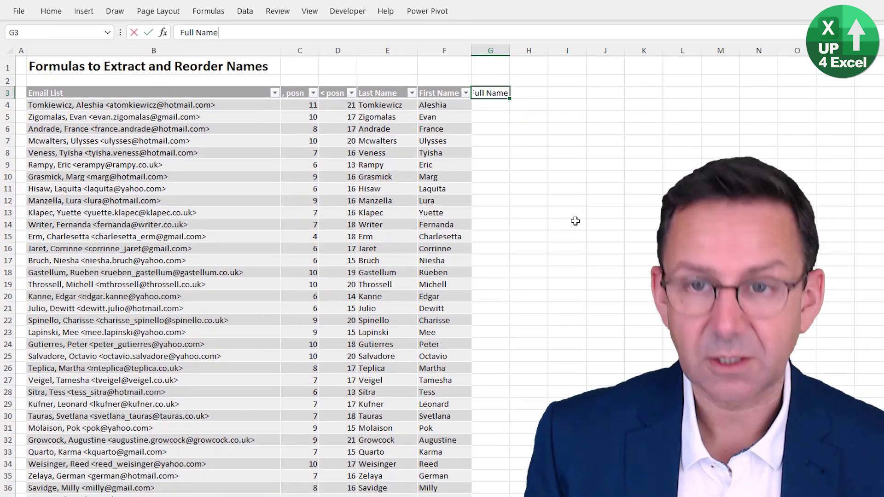
pyautogui.press('Return')
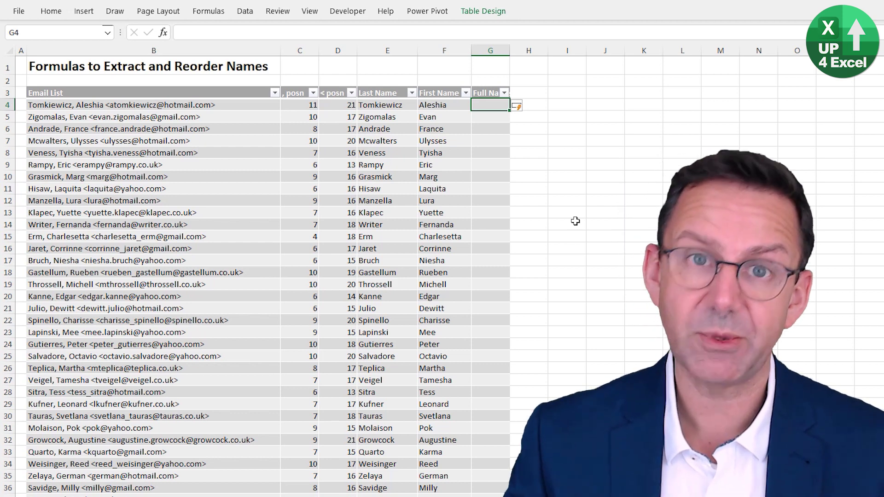
# - Fill the Full Name column with =[@[First Name]]&" "&[@[Last Name]] to join both names with a space
pyautogui.write('=')
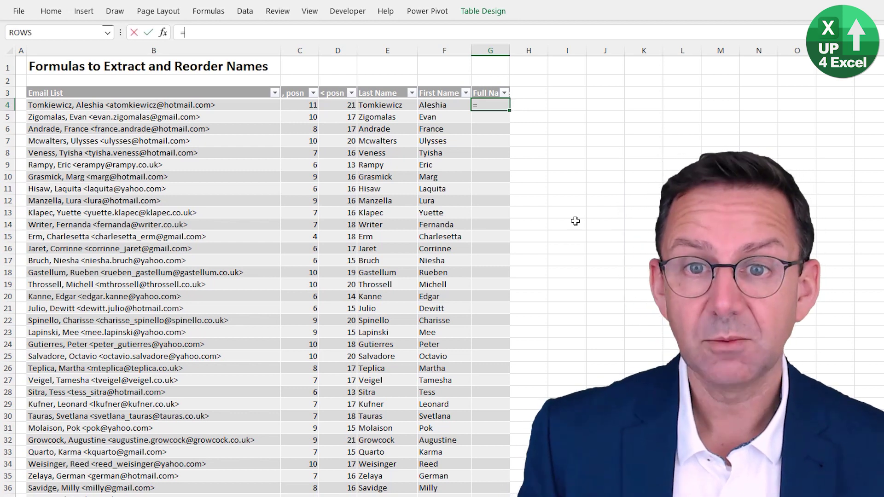
pyautogui.press('Left')
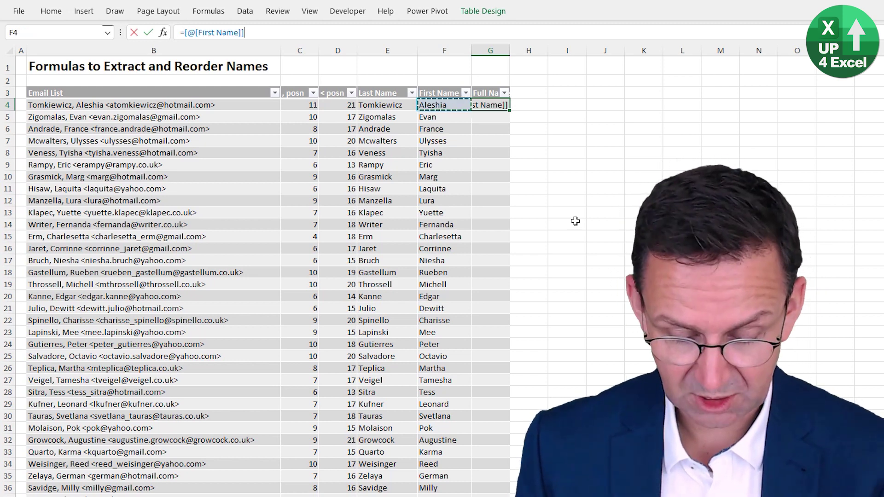
pyautogui.write('&" "')
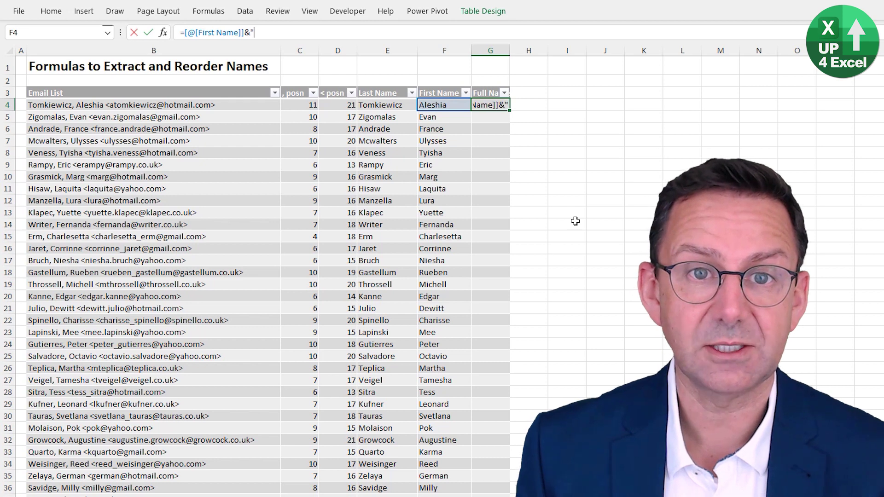
pyautogui.write('&')
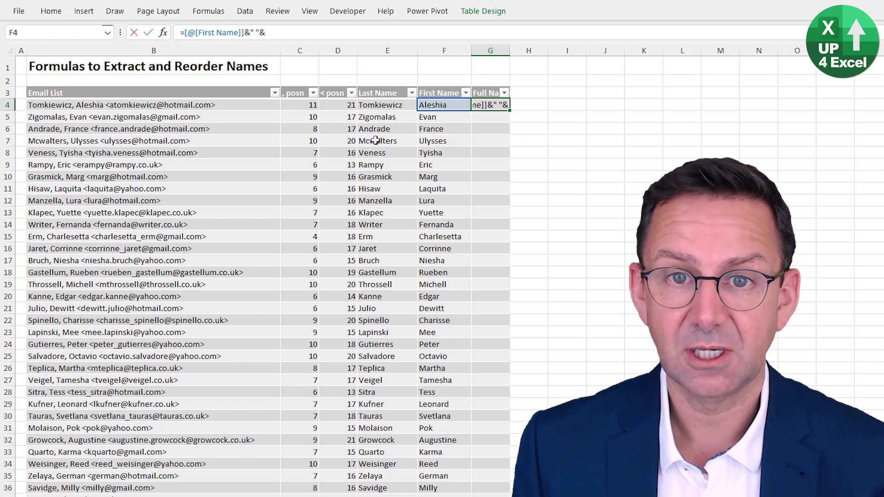
pyautogui.click(390, 105)
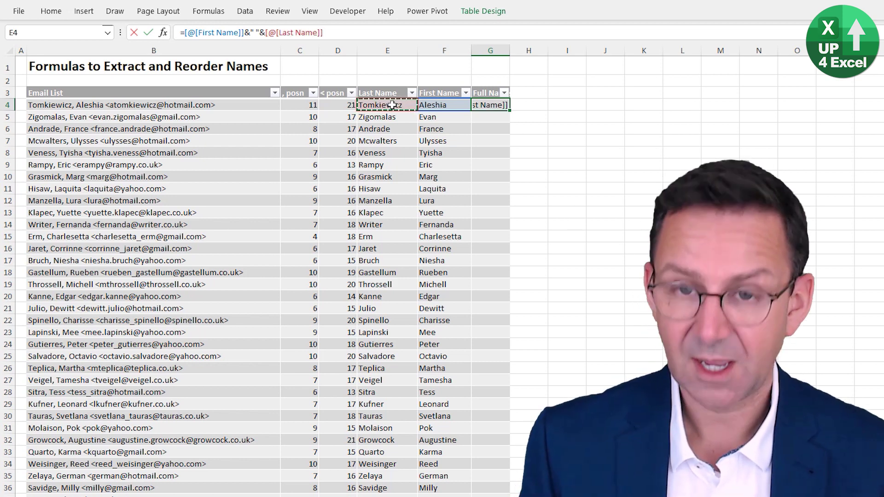
pyautogui.press('Return')
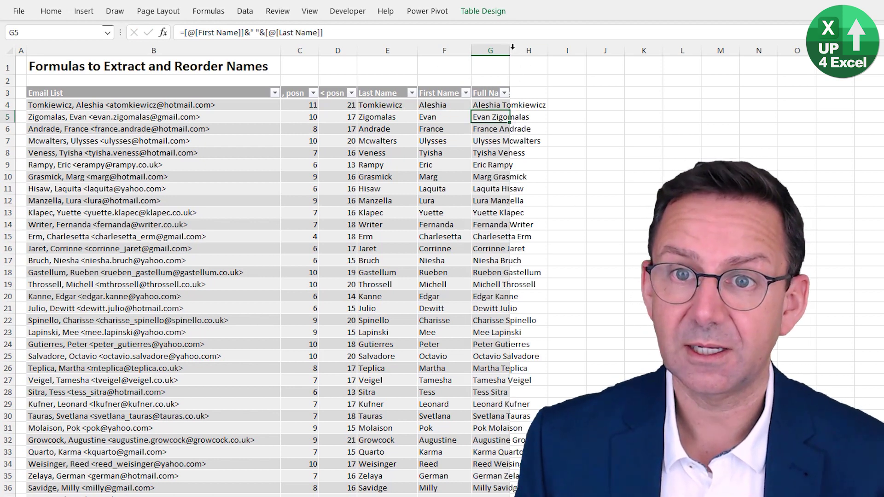
# - Autofit column G's width to the full names
pyautogui.doubleClick(510, 51)
pyautogui.press('Up')
pyautogui.press('Down')
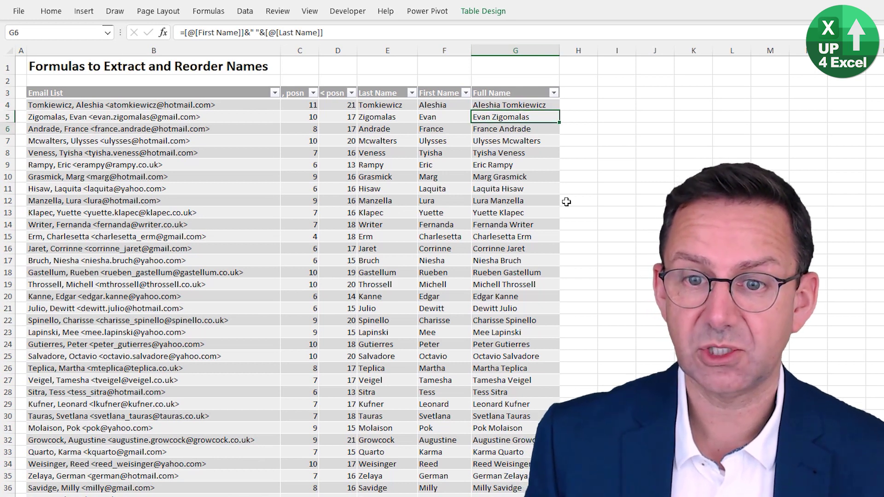
pyautogui.press('Down')
pyautogui.press('Down')
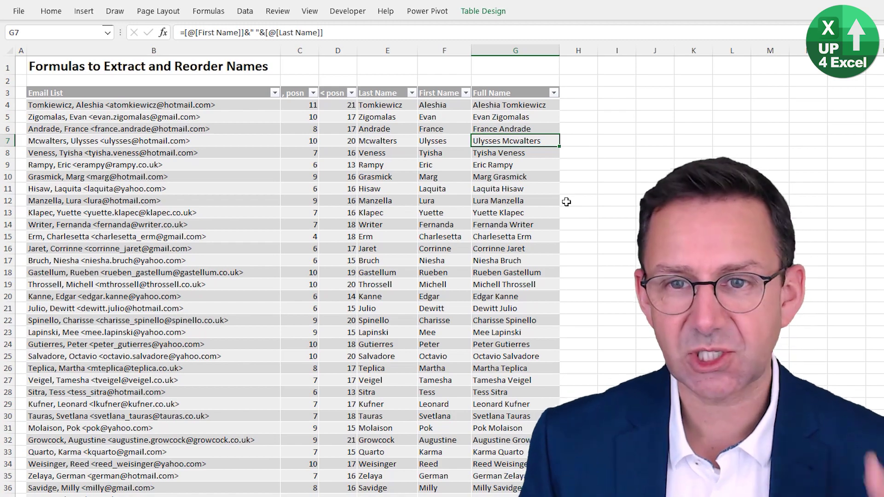
# - Copy the new Email List entries in B4:B30 of the "New Names and Emails" sheet
pyautogui.hotkey('ctrl', 'Down')
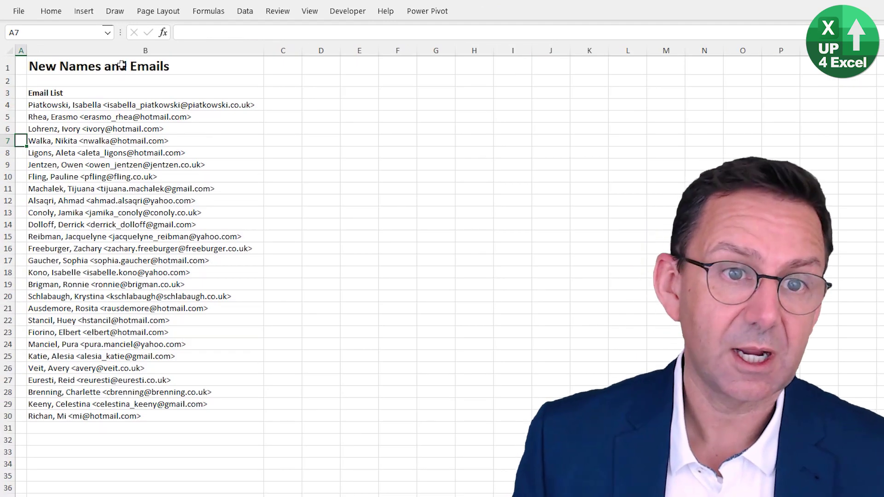
pyautogui.click(129, 103)
pyautogui.moveTo(128, 129); pyautogui.dragTo(126, 416)
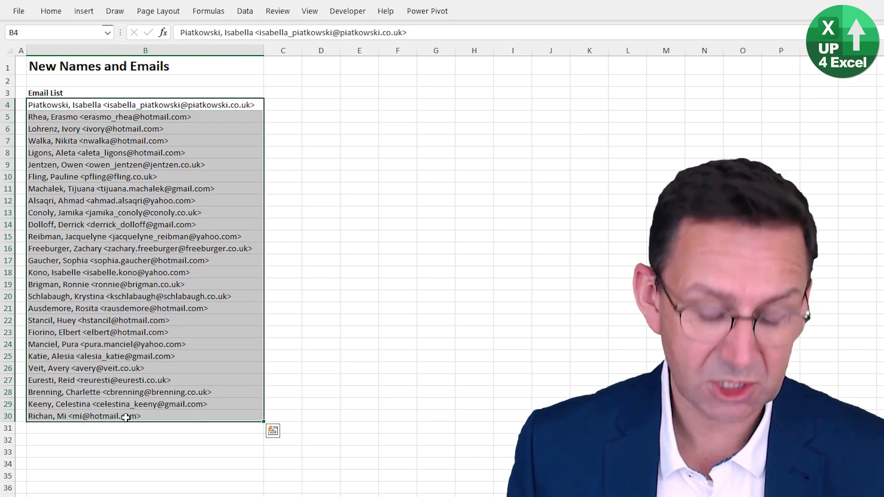
pyautogui.hotkey('ctrl', 'c')
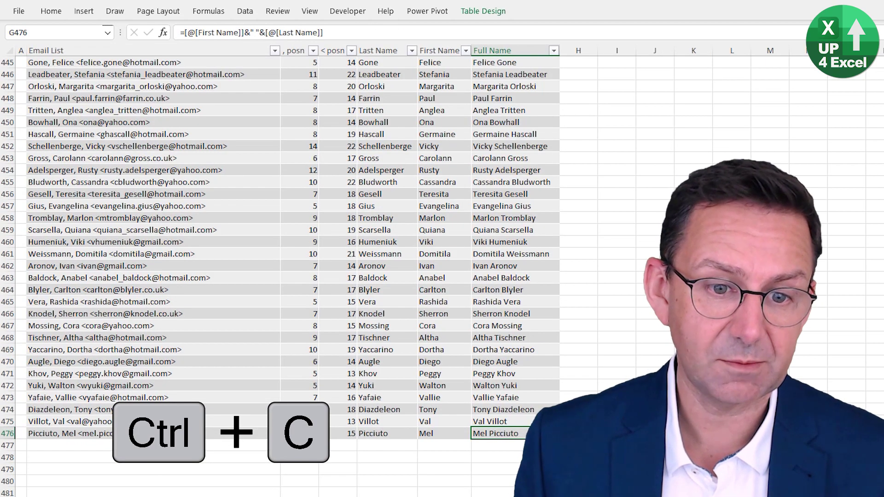
# - Paste the copied entries into B477, directly below the last row of the Email List table, and check the extended rows
pyautogui.click(161, 445)
pyautogui.rightClick(161, 445)
pyautogui.click(211, 170)
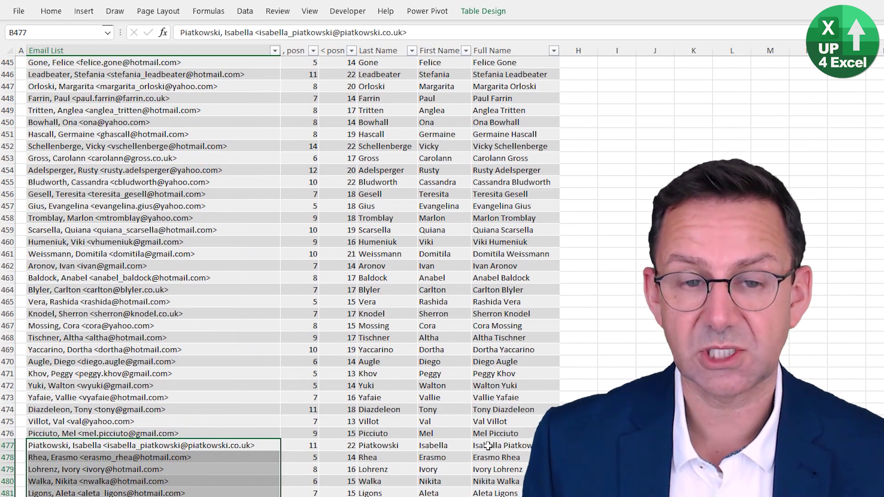
pyautogui.scroll(-5, 497, 448)
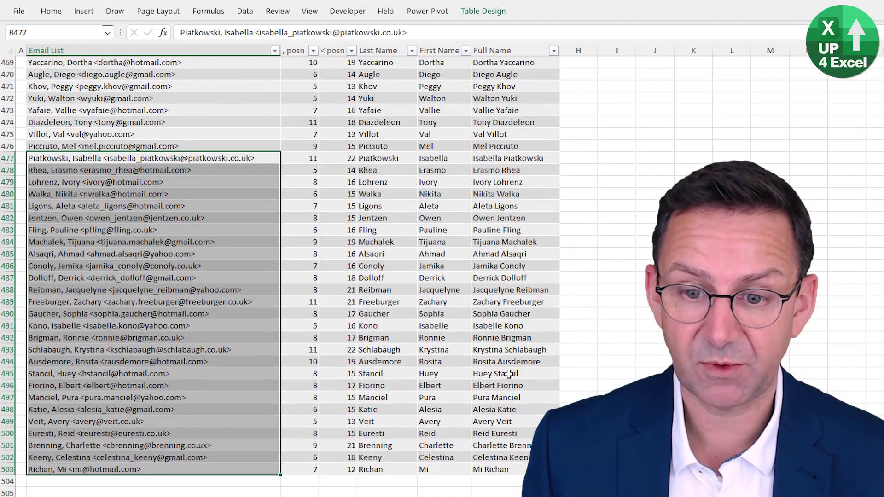
pyautogui.hotkey('ctrl', 'Up')
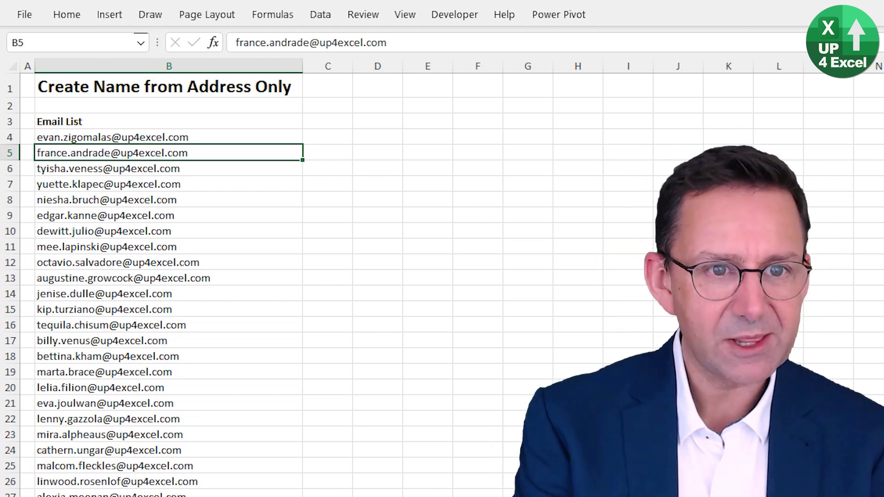
# - Convert the Email List range $B$3:$B$134 on the "Create Name from Address Only" sheet into a table with headers
pyautogui.press('Up')
pyautogui.press('Down')
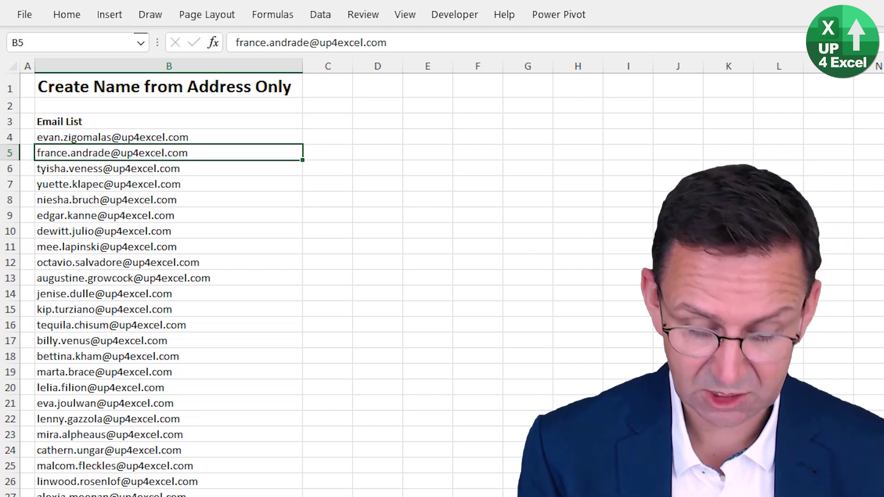
pyautogui.hotkey('ctrl', 't')
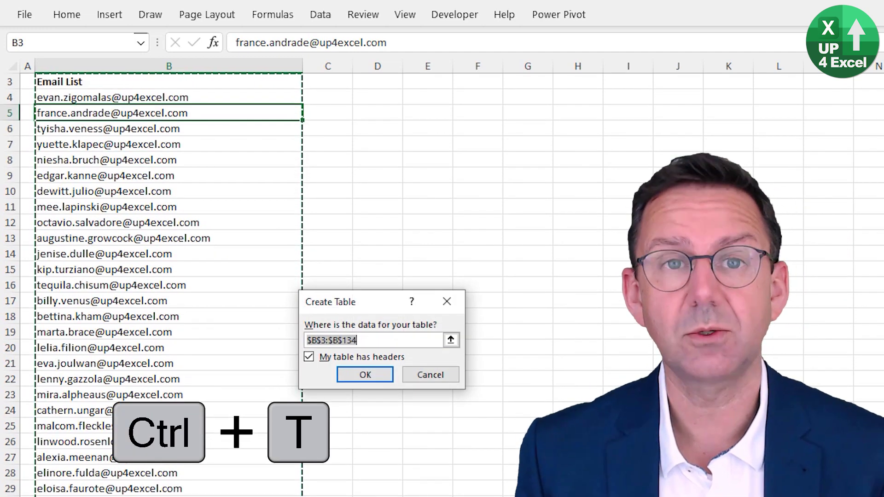
pyautogui.press('Return')
pyautogui.press('Up')
pyautogui.press('Up')
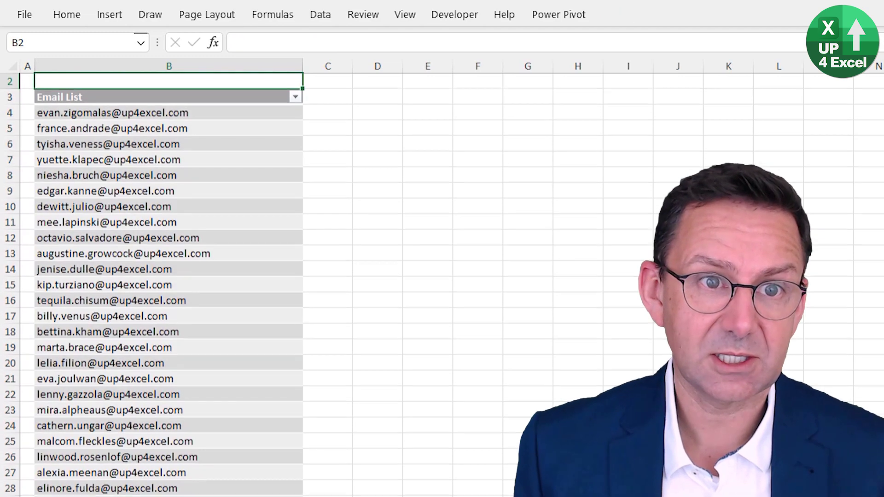
pyautogui.press('Down')
pyautogui.press('Down')
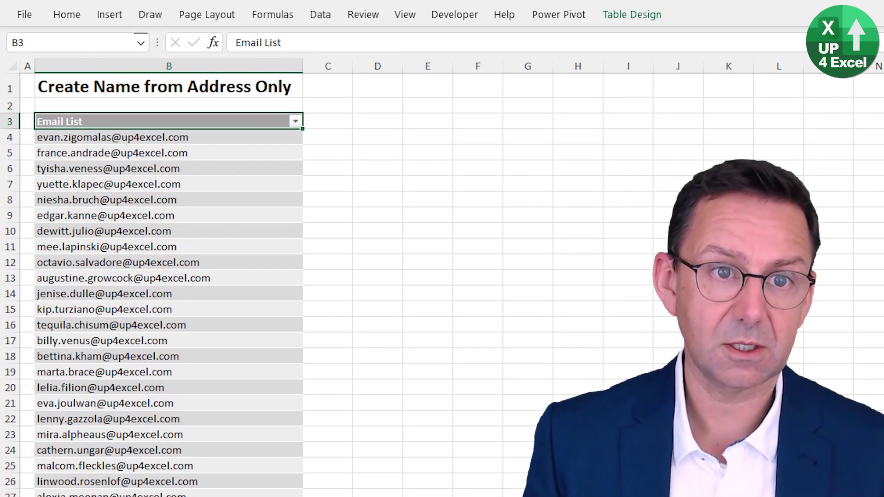
# - Add a ". Posn" column header in C3, directly beside the Email List header
pyautogui.click(169, 106)
pyautogui.click(168, 121)
pyautogui.click(327, 137)
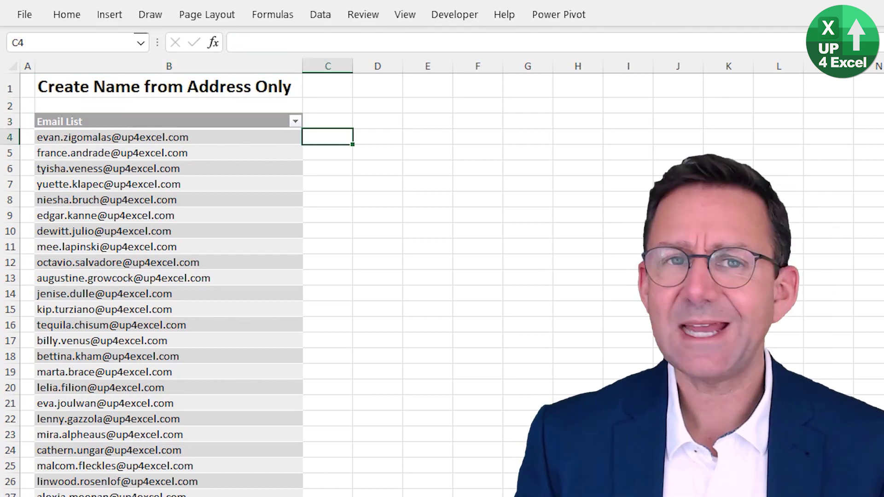
pyautogui.click(327, 121)
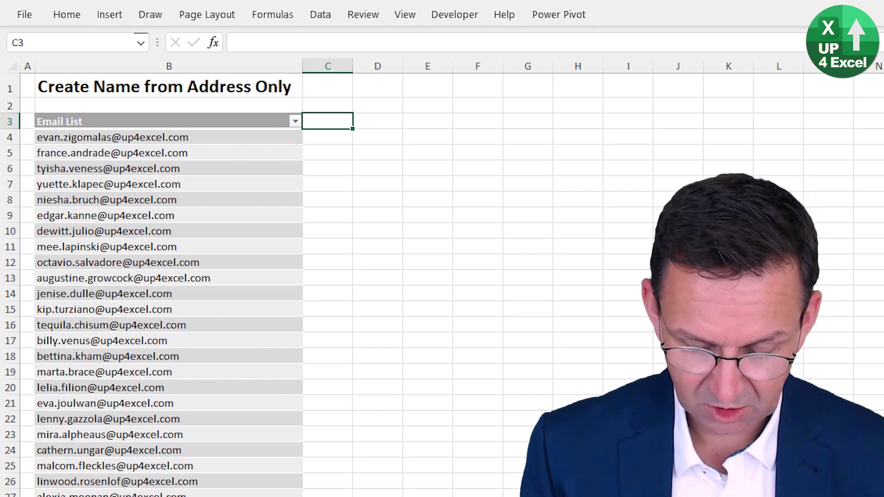
pyautogui.write('. Posn')
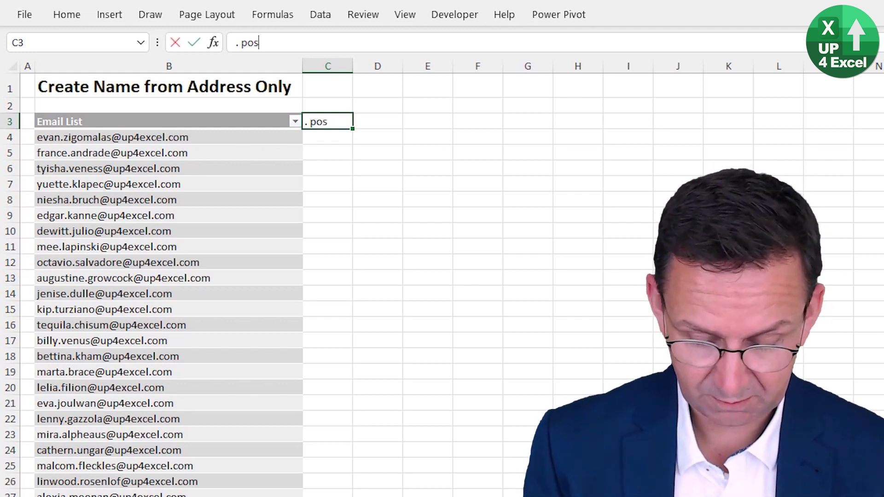
pyautogui.press('Return')
# - Add an "@ posn" column header in D3, entered so that it is stored as text instead of being read as a formula
pyautogui.click(377, 121)
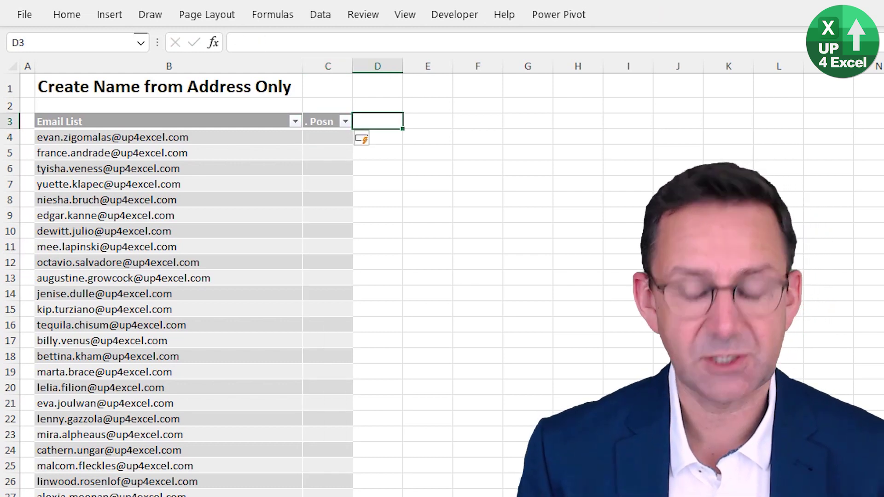
pyautogui.write('@ posn')
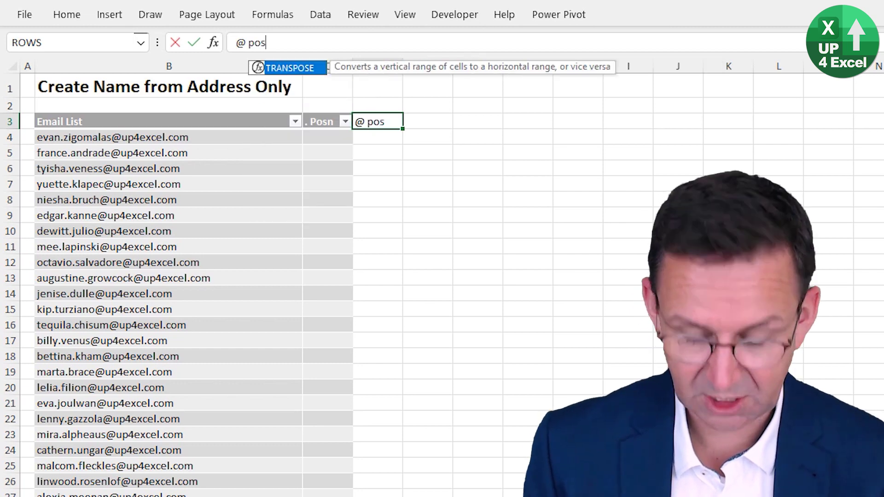
pyautogui.press('Return')
pyautogui.press('Return')
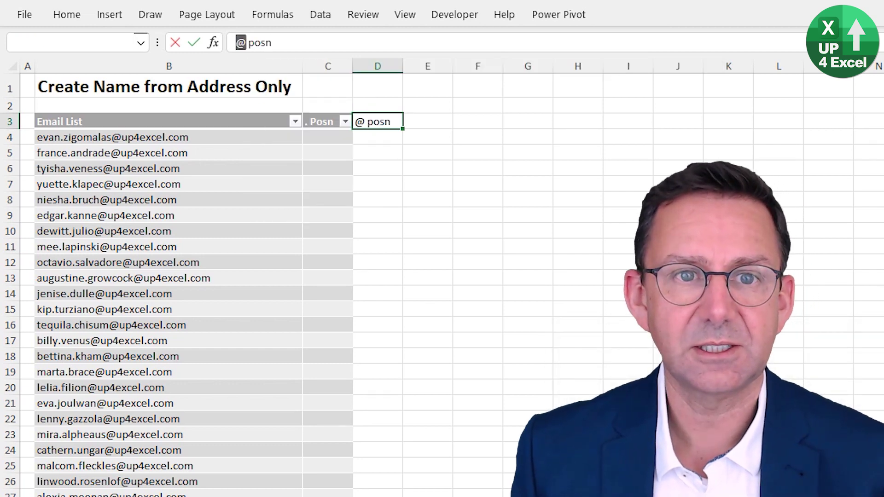
pyautogui.hotkey('ctrl', 'Left')
pyautogui.write("'")
pyautogui.press('Return')
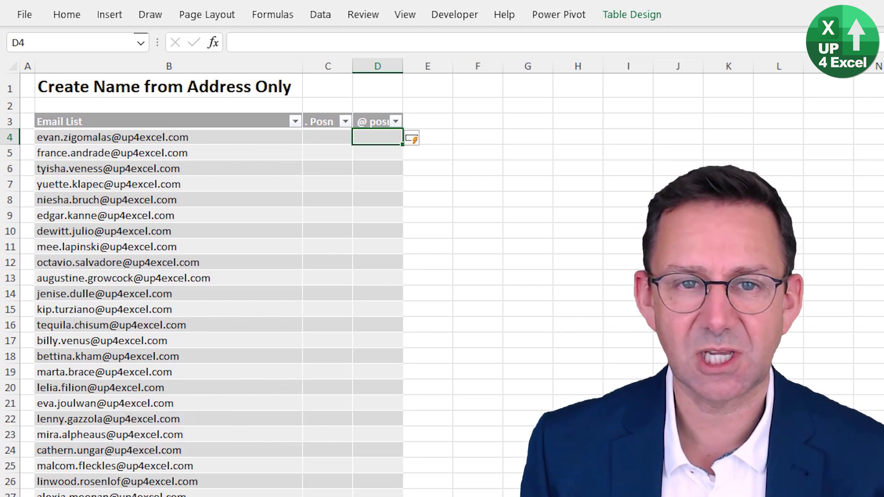
pyautogui.click(374, 122)
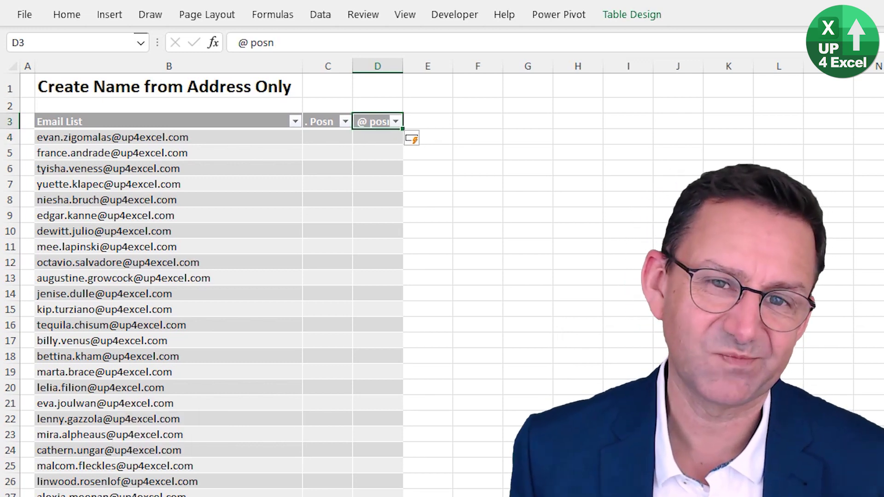
# - Fill the ". Posn" column with the dot's position using =FIND(".",[@[Email List]]) in C4
pyautogui.press('Down')
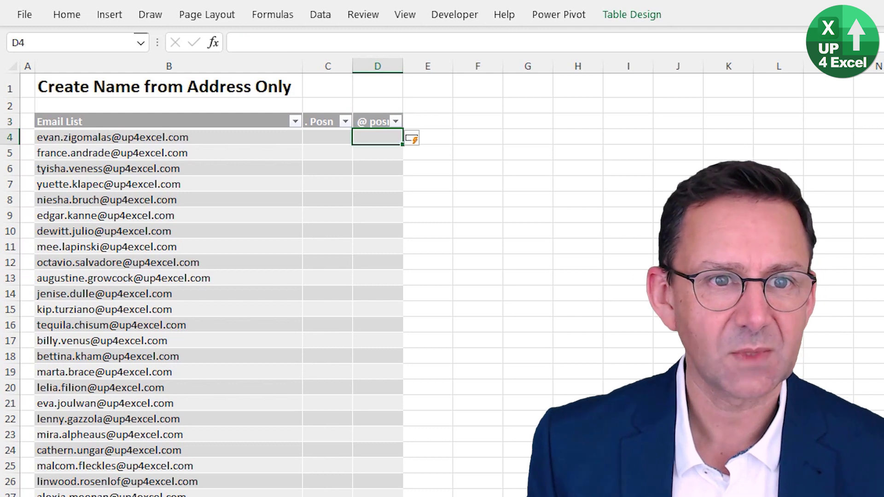
pyautogui.press('Left')
pyautogui.write('=find')
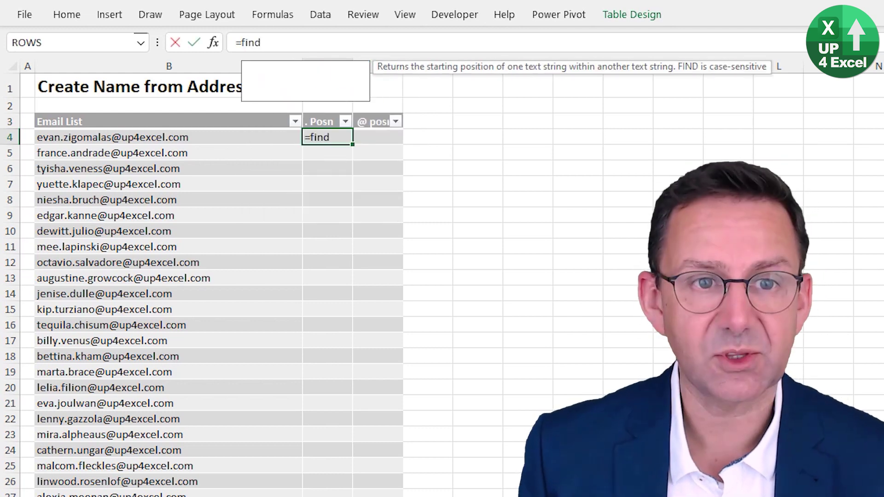
pyautogui.press('Tab')
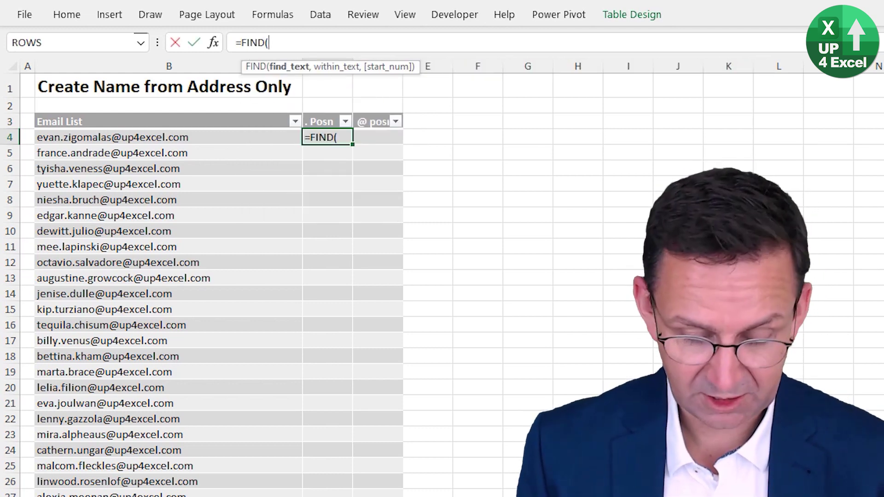
pyautogui.write('".",')
pyautogui.press('Left')
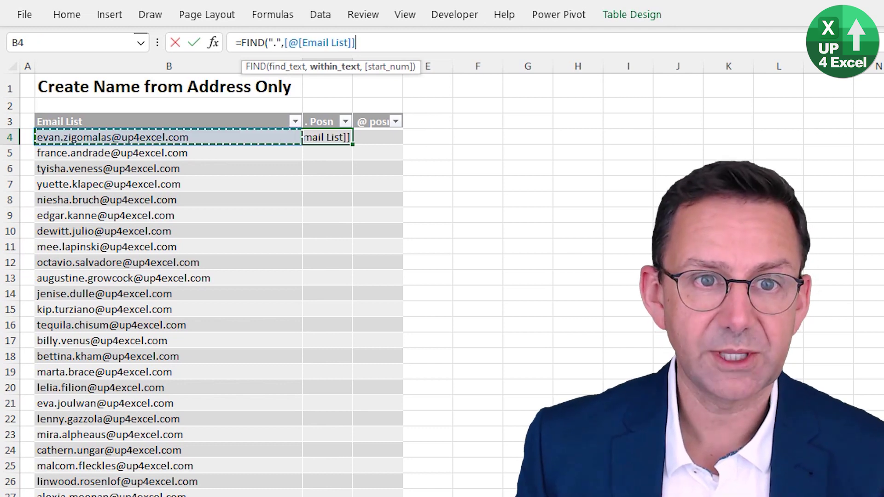
pyautogui.write(')')
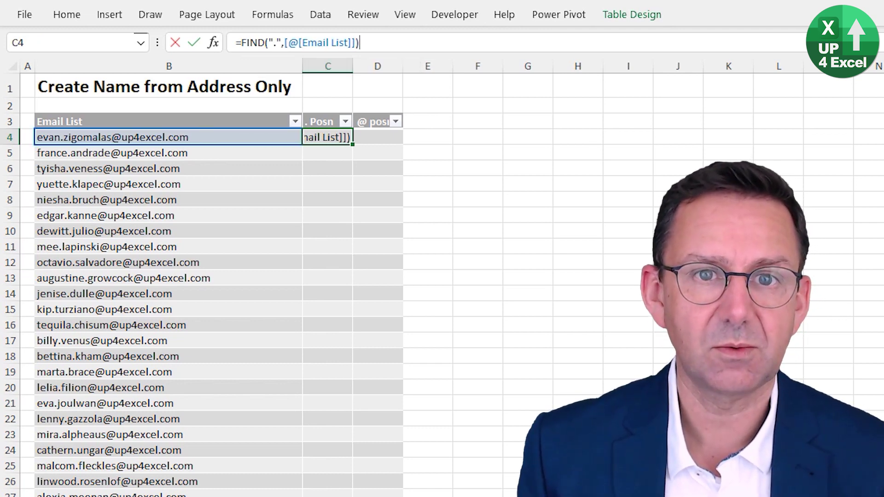
pyautogui.press('BackSpace')
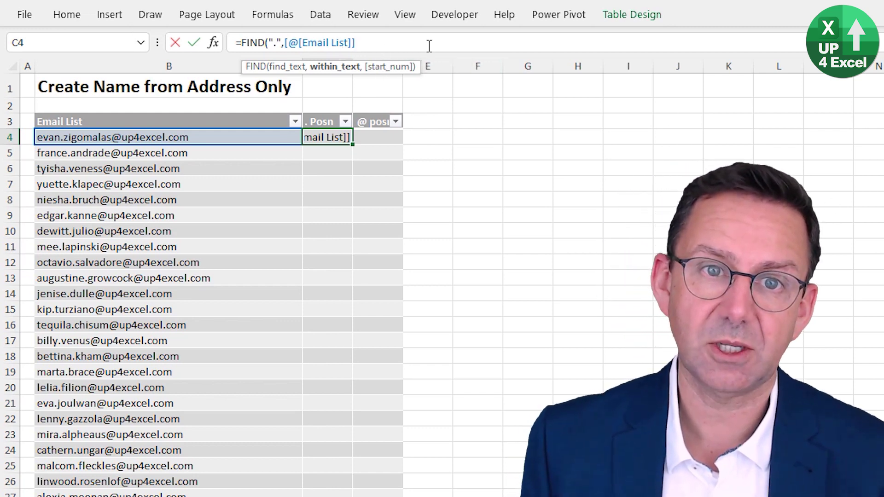
pyautogui.write(')')
pyautogui.press('Return')
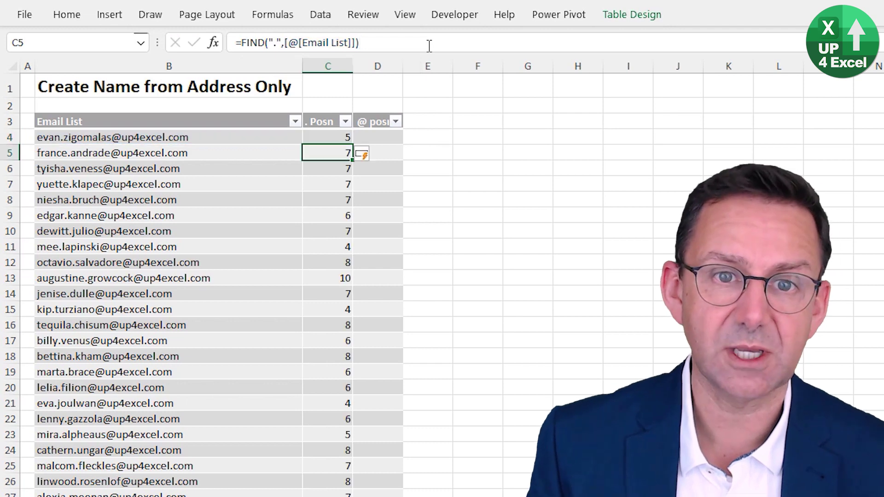
pyautogui.press('Up')
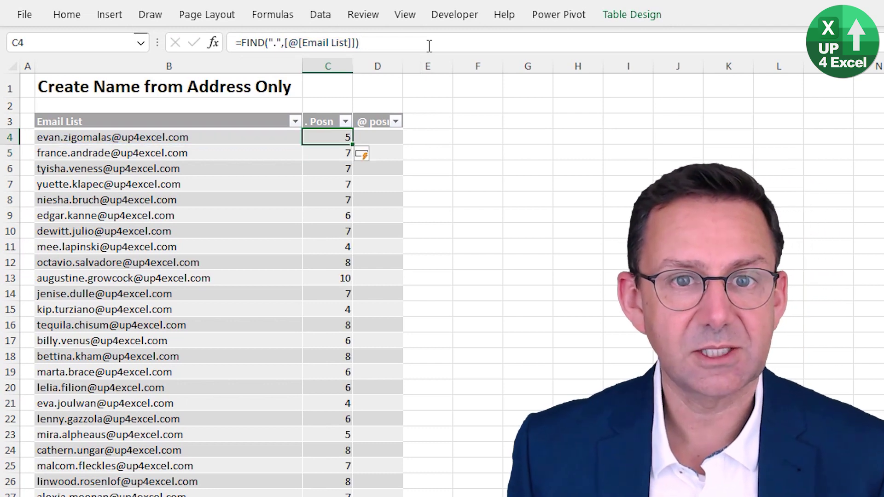
# - Copy the C4 formula into D4 and change the searched character to "@", giving =FIND("@",[@[Email List]])
pyautogui.hotkey('ctrl', 'c')
pyautogui.press('Right')
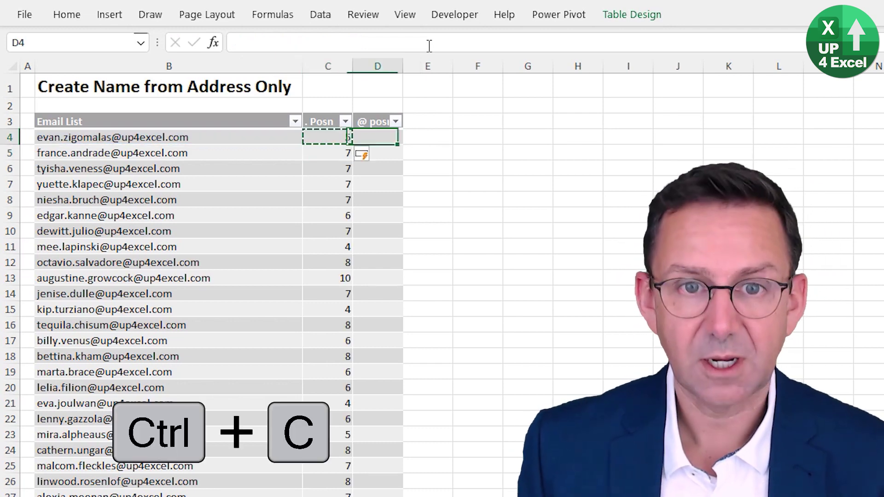
pyautogui.hotkey('ctrl', 'v')
pyautogui.click(280, 42)
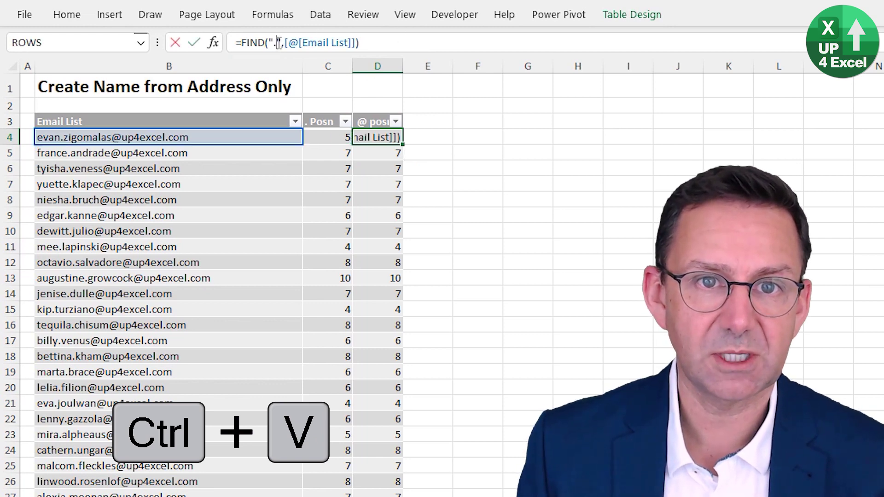
pyautogui.press('BackSpace')
pyautogui.write('@')
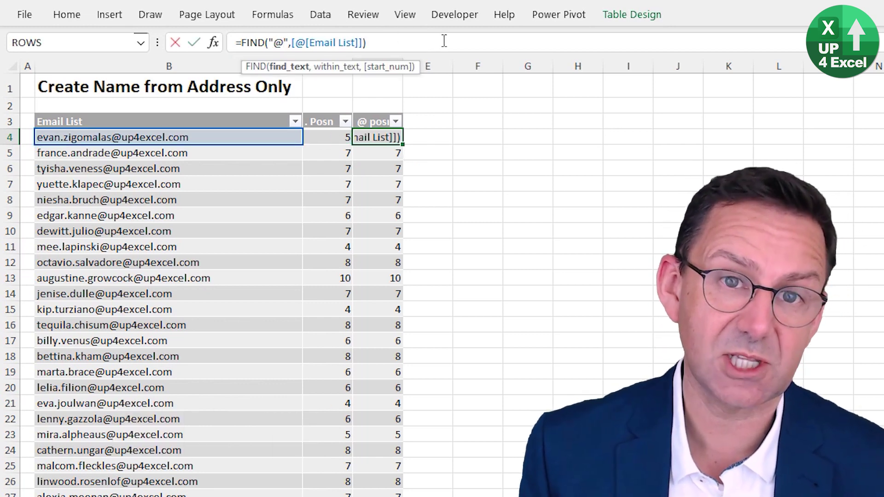
pyautogui.press('Return')
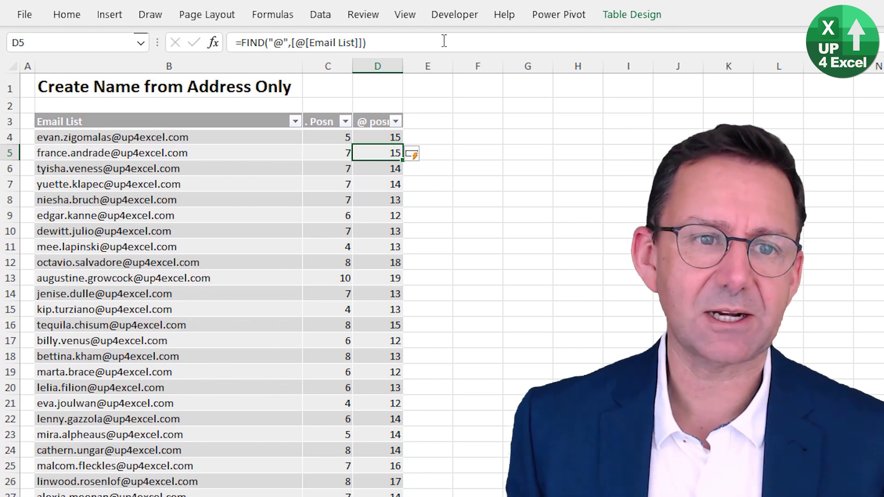
# - Begin a first-name formula in E4 with the LEFT function, using the row's Email List value as its text argument
pyautogui.press('Up')
pyautogui.press('Left')
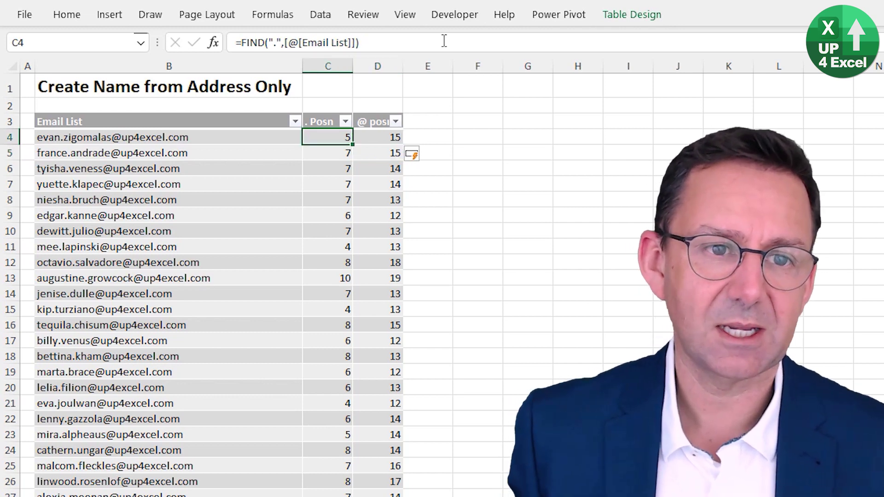
pyautogui.press('Right')
pyautogui.press('Right')
pyautogui.write('=le')
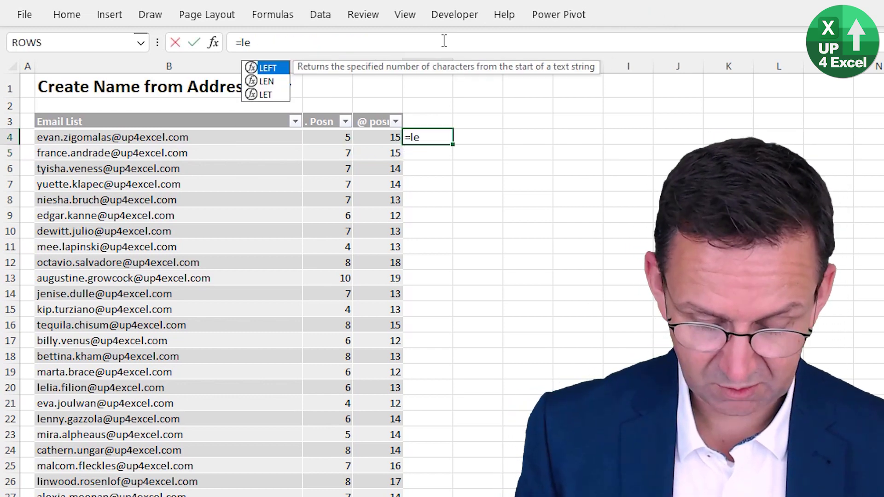
pyautogui.write('ft(')
pyautogui.press('Left')
pyautogui.press('Left')
pyautogui.press('Left')
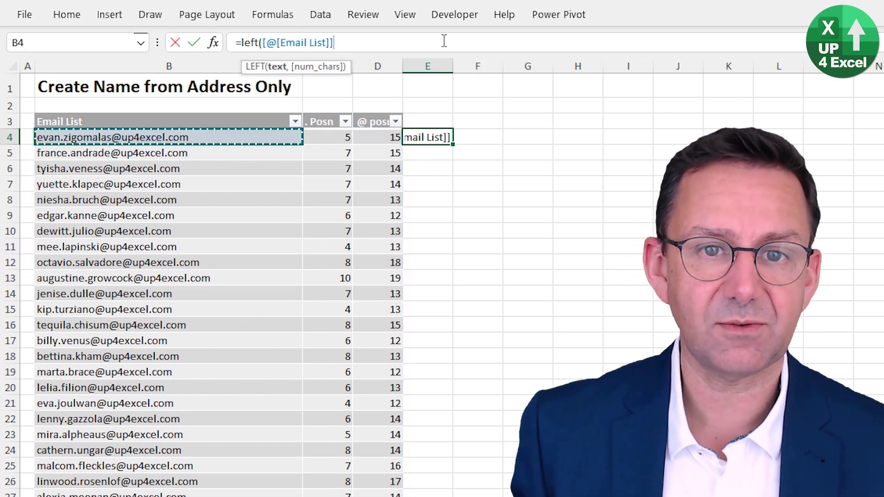
pyautogui.write(',')
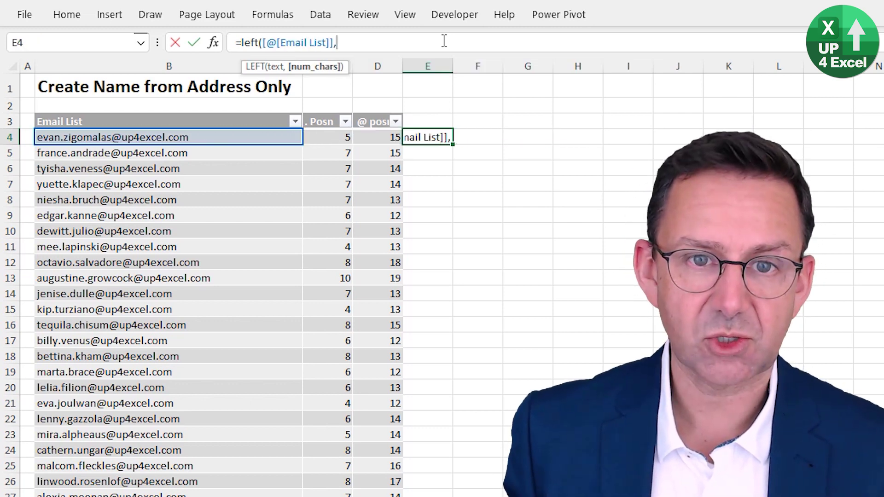
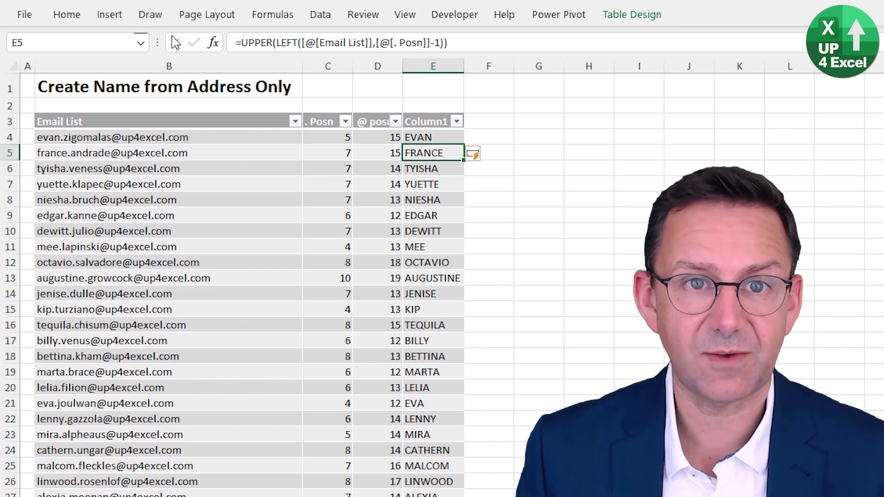
# - Replace UPPER with PROPER in the Column1 formula, making it =PROPER(LEFT([@[Email List]],[@[. Posn]]-1))
pyautogui.click(274, 43)
pyautogui.hotkey('ctrl', 'shift', 'Left')
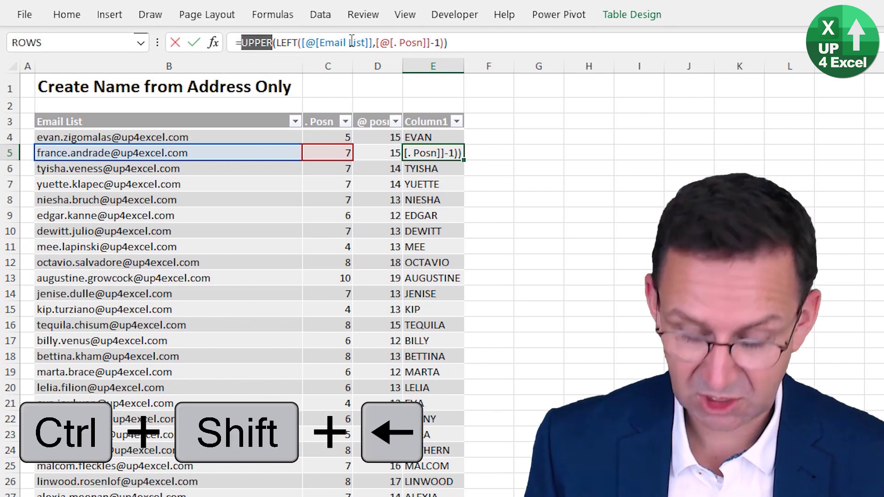
pyautogui.write('pro')
pyautogui.press('Down')
pyautogui.press('Down')
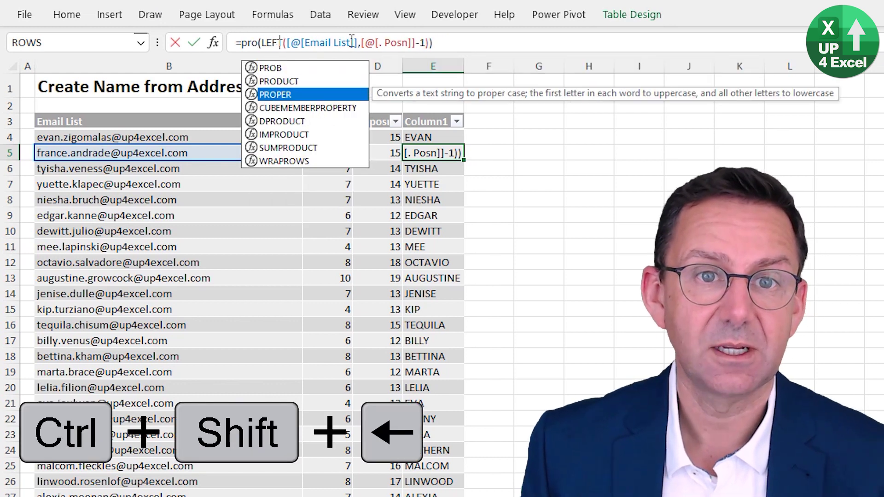
pyautogui.press('Tab')
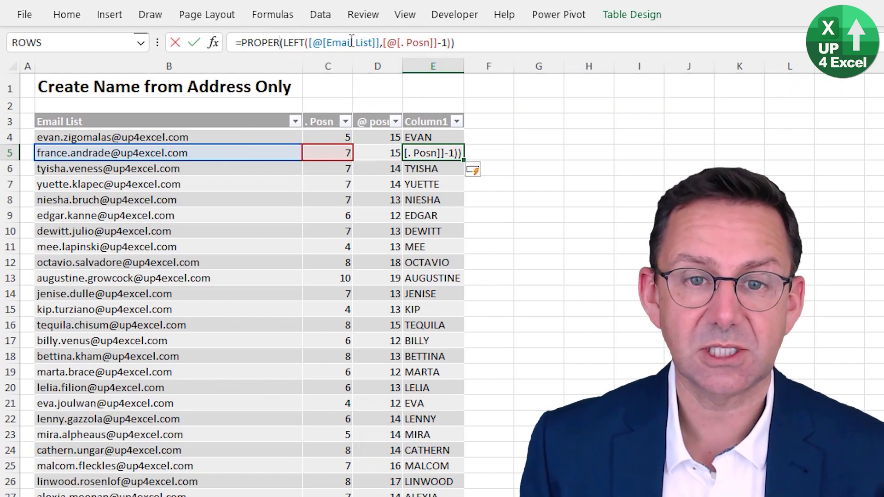
pyautogui.press('Return')
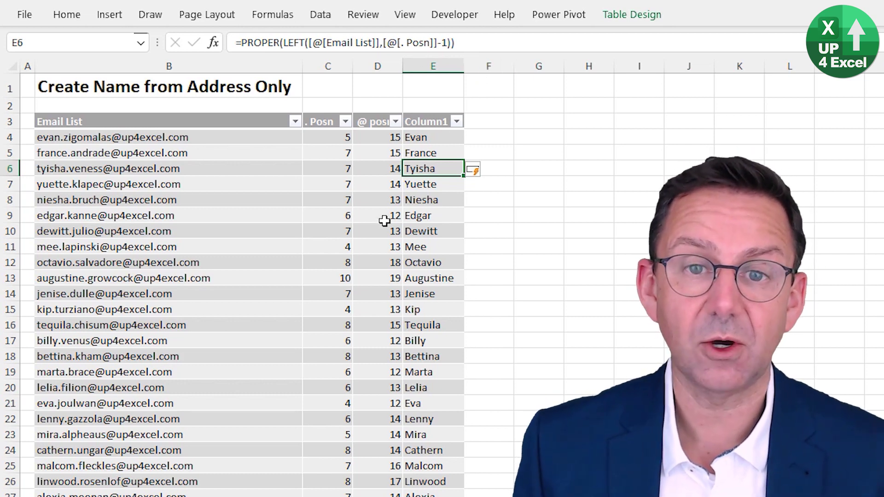
pyautogui.press('Up')
pyautogui.press('Up')
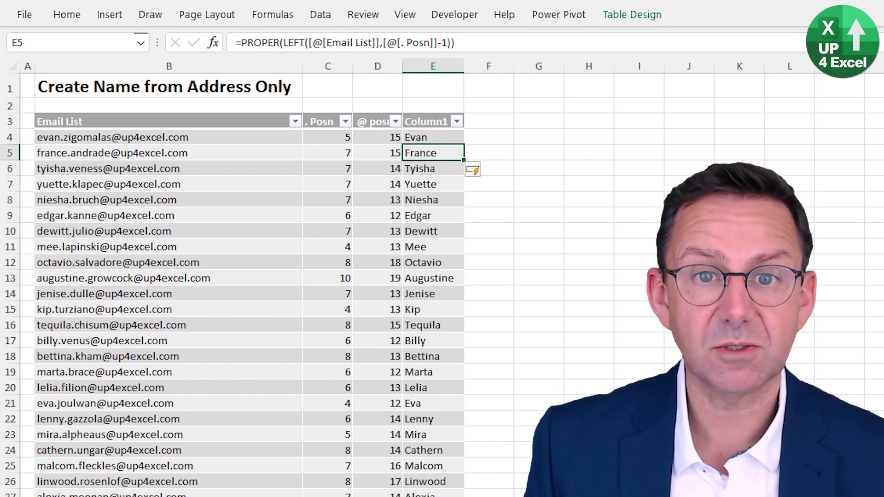
# - Begin a last-name formula in F4 with MID, using the row's Email List value as text and its . Posn value as start position
pyautogui.click(488, 137)
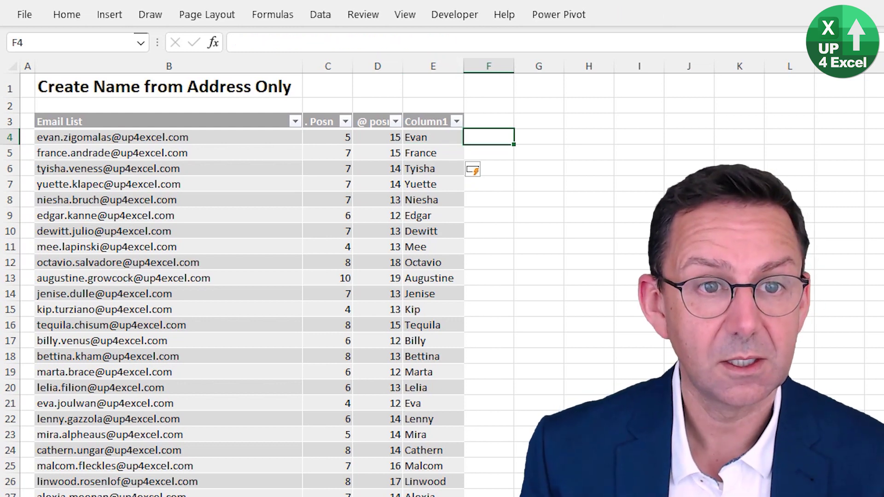
pyautogui.write('=mid')
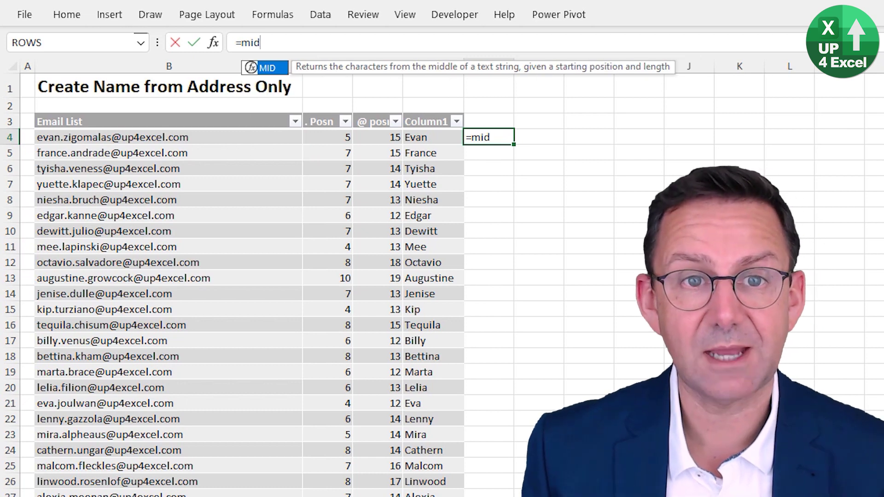
pyautogui.press('Tab')
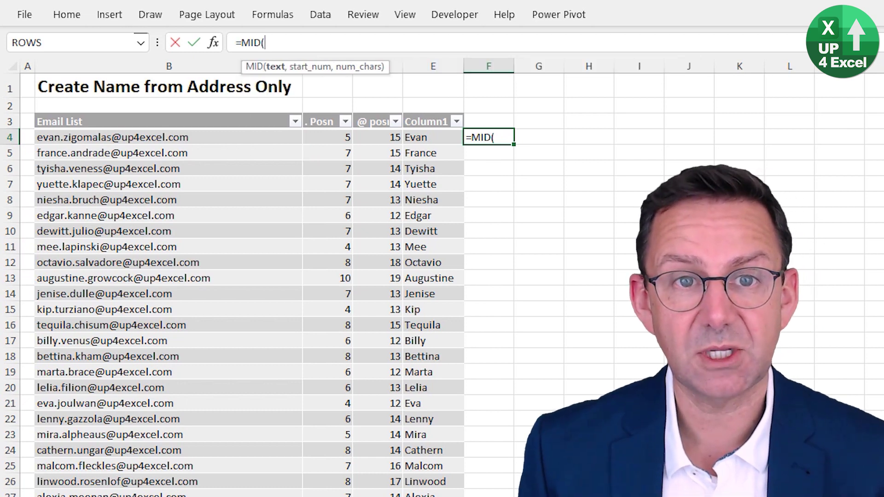
pyautogui.press('Left')
pyautogui.press('Left')
pyautogui.press('Left')
pyautogui.press('Left')
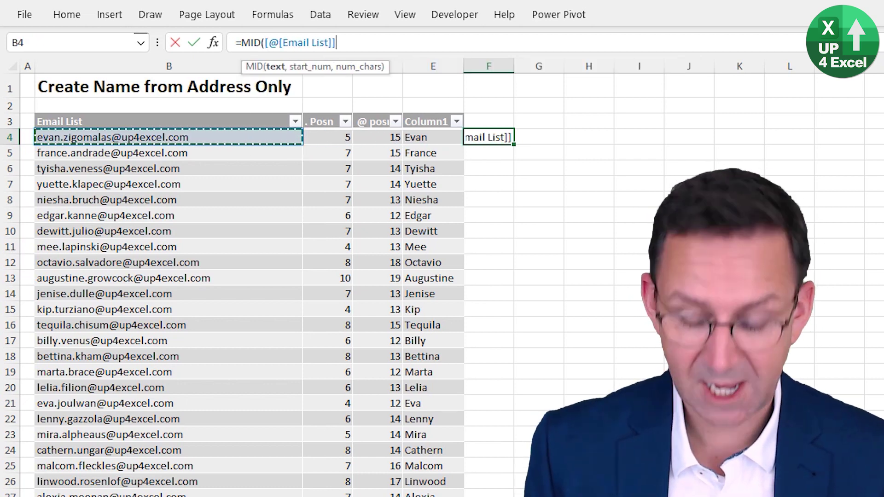
pyautogui.write(',')
pyautogui.press('Left')
pyautogui.press('Left')
pyautogui.press('Left')
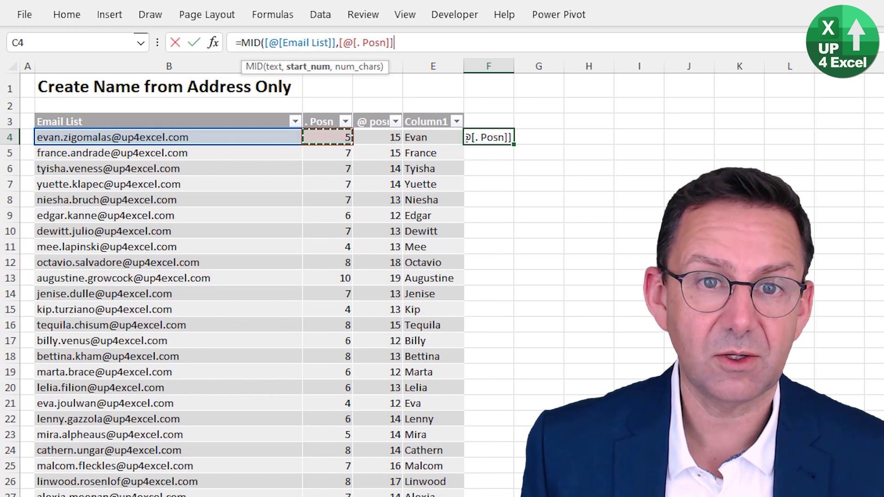
# - Complete the F4 MID formula with @ posn minus . Posn as the character count, and fit column F's width to its contents
pyautogui.write(',')
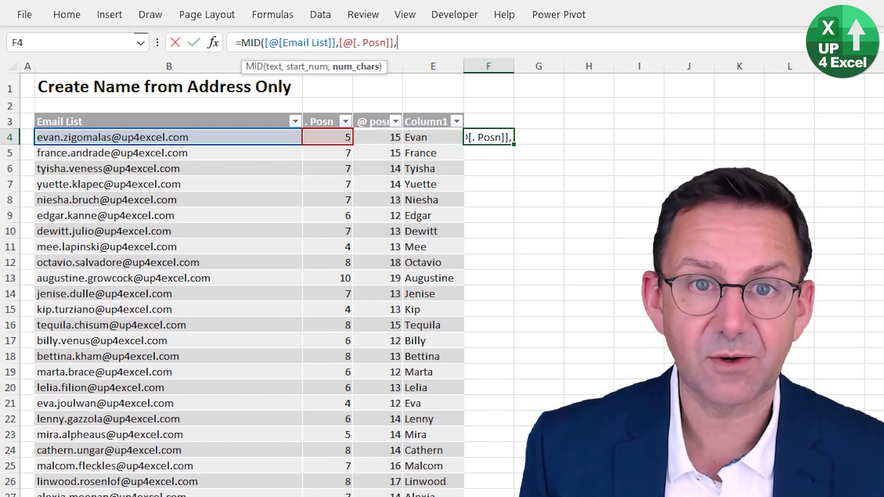
pyautogui.press('Left')
pyautogui.press('Left')
pyautogui.write('-')
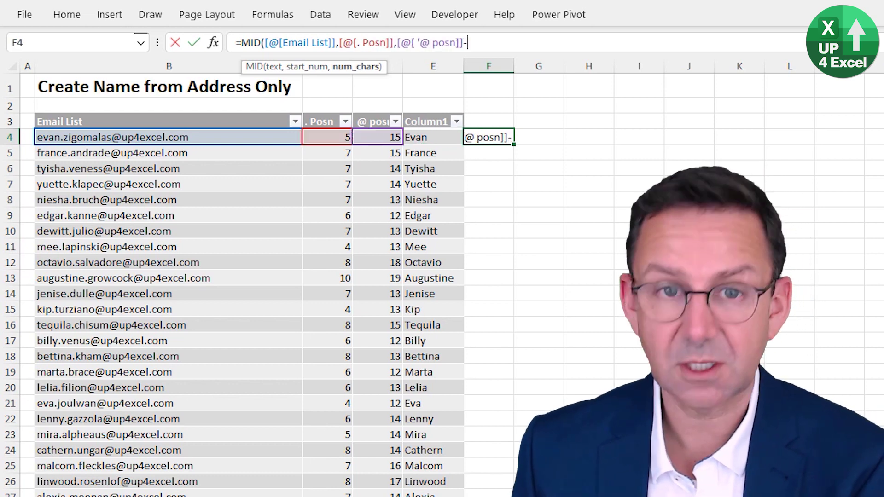
pyautogui.press('Left')
pyautogui.press('Left')
pyautogui.press('Left')
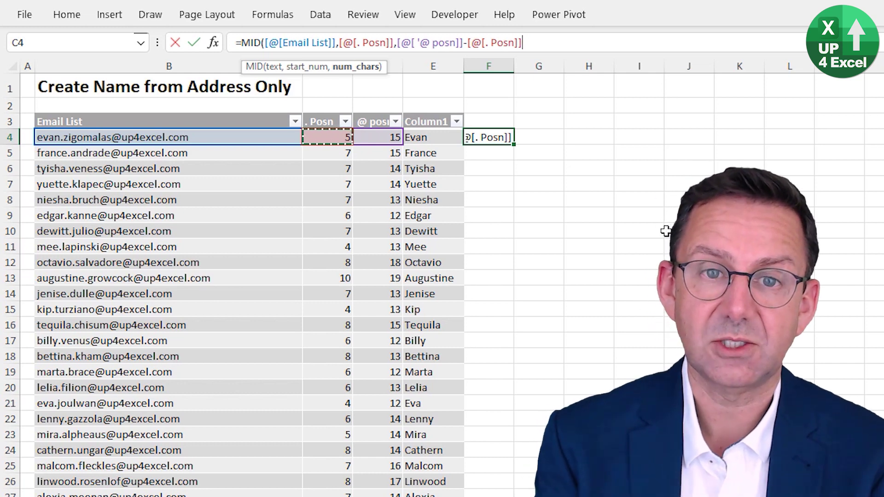
pyautogui.write(')')
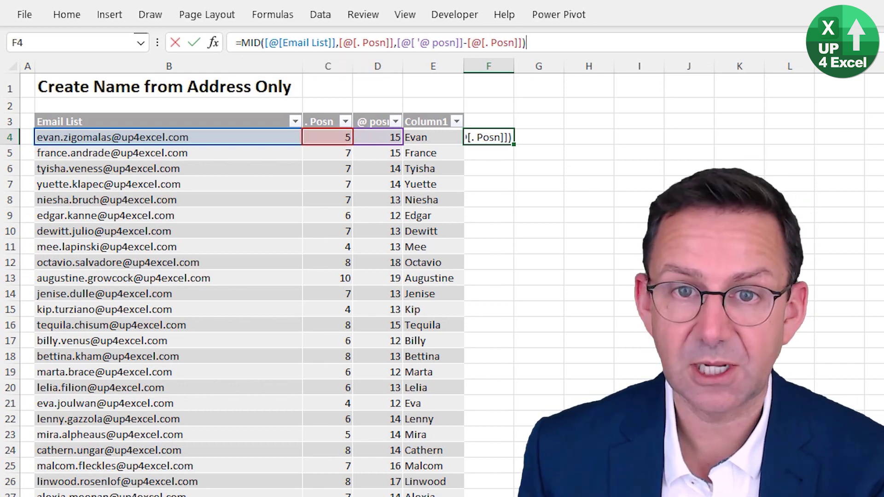
pyautogui.press('Return')
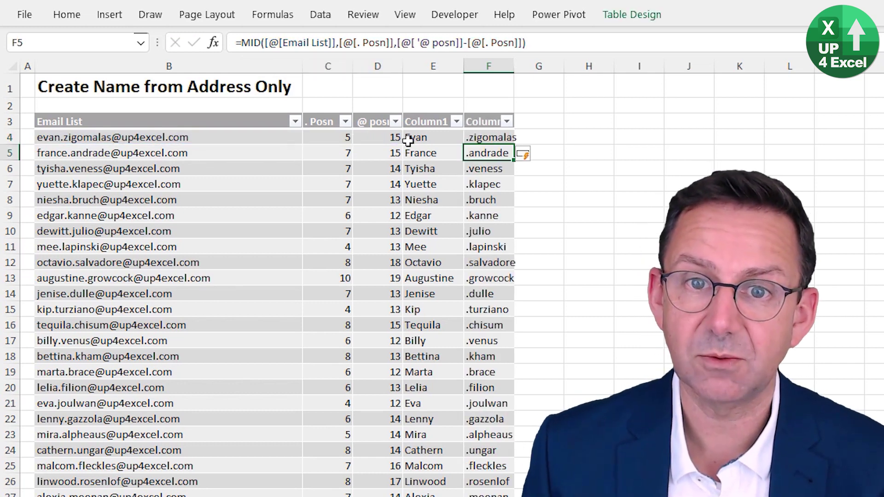
pyautogui.doubleClick(517, 68)
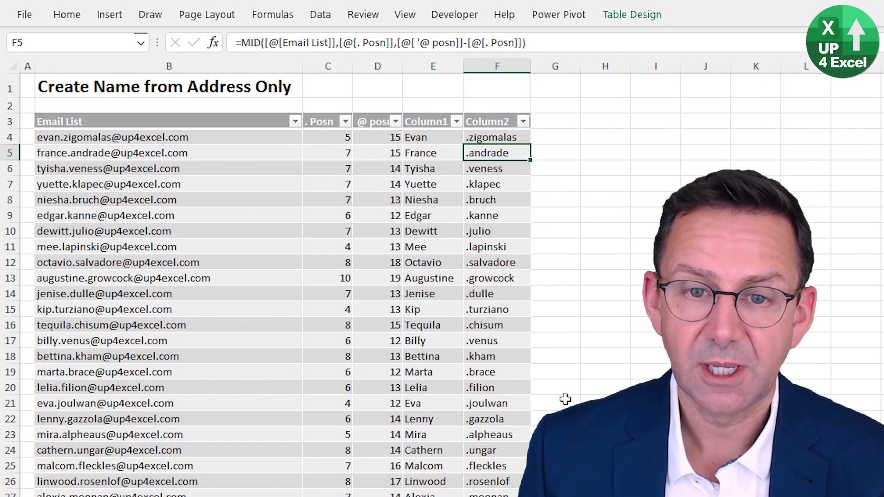
# - Add 1 to the start position and subtract 1 from the character count, making F4 =MID([@[Email List]],[@[. Posn]]+1,[@[ '@ posn]]-[@[. Posn]]-1)
pyautogui.press('Up')
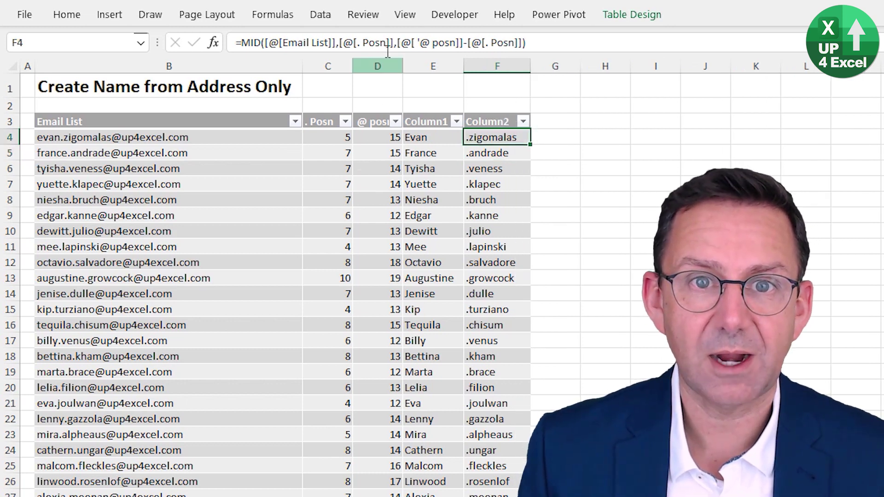
pyautogui.click(390, 46)
pyautogui.write('+1')
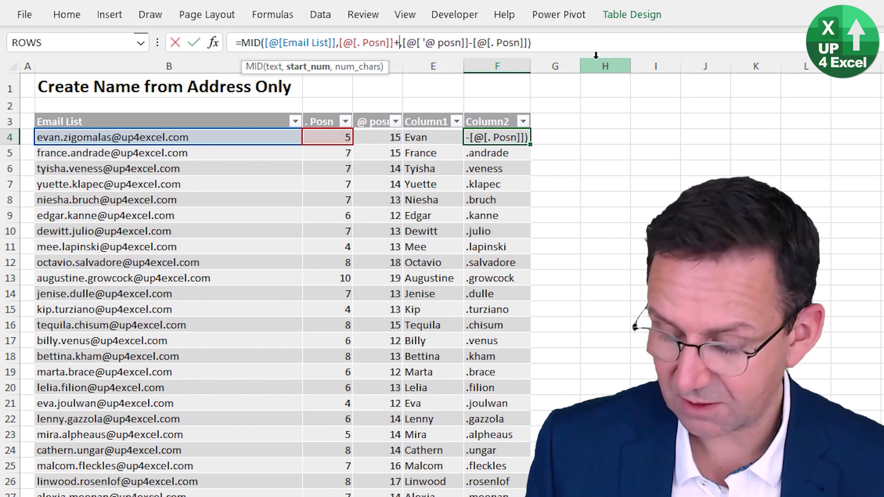
pyautogui.press('Return')
pyautogui.press('Up')
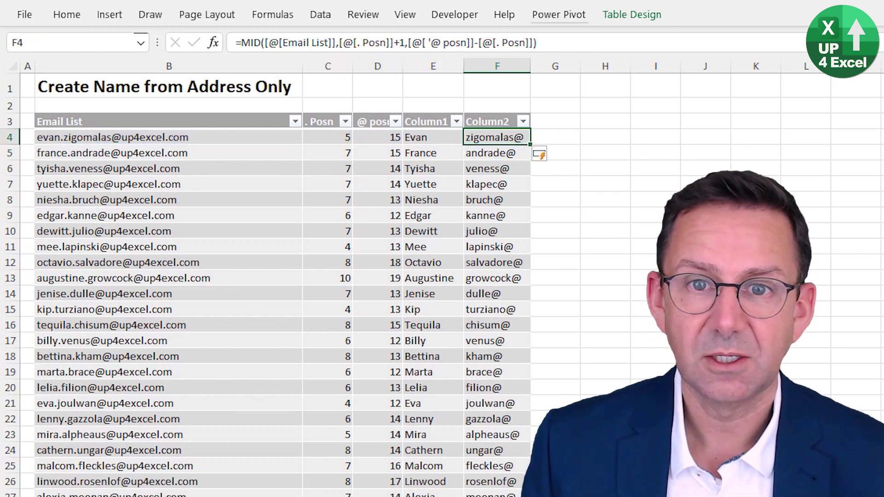
pyautogui.click(536, 43)
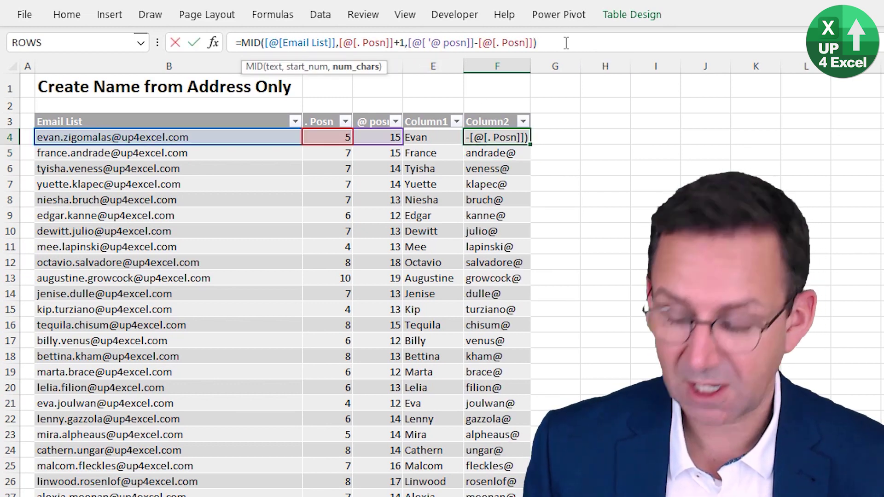
pyautogui.write('-1')
pyautogui.press('Return')
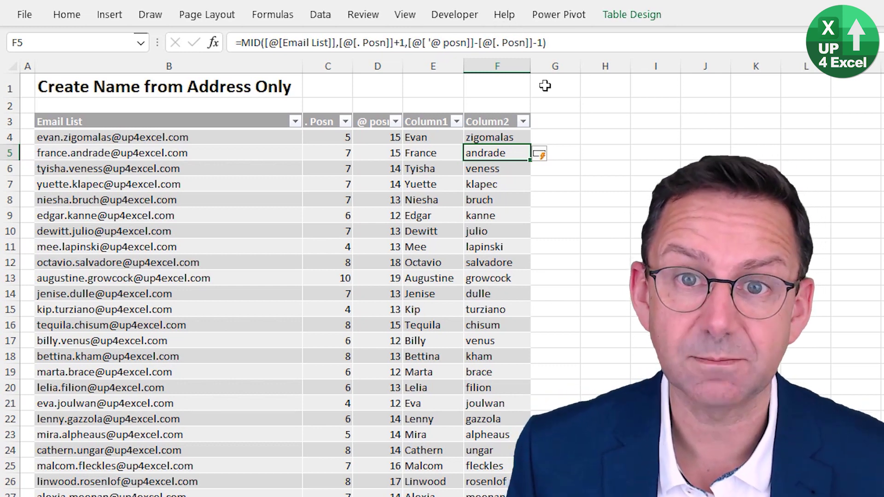
# - Wrap the MID formula in F4 in the PROPER function to capitalise the last names
pyautogui.click(483, 133)
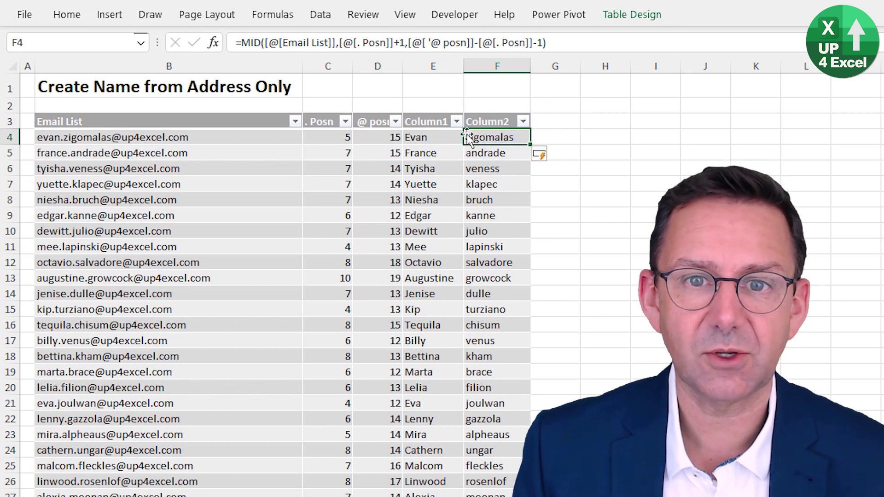
pyautogui.click(238, 43)
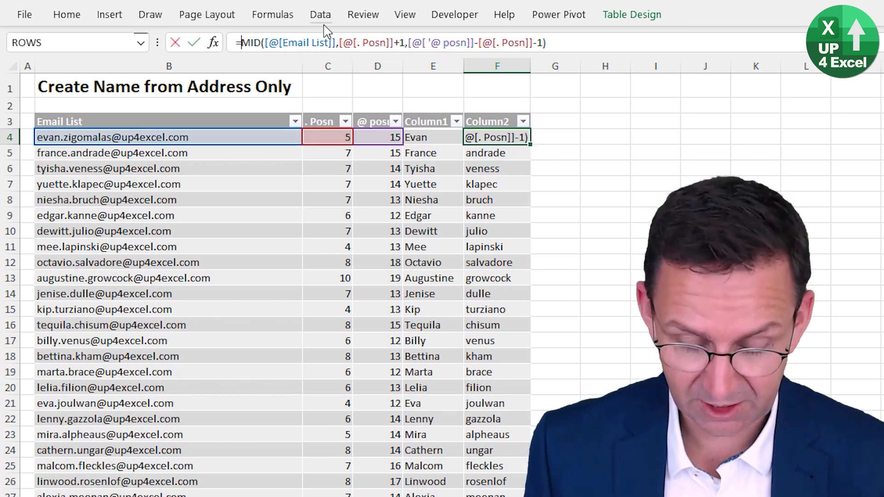
pyautogui.write('pro')
pyautogui.press('Down')
pyautogui.press('Down')
pyautogui.press('Tab')
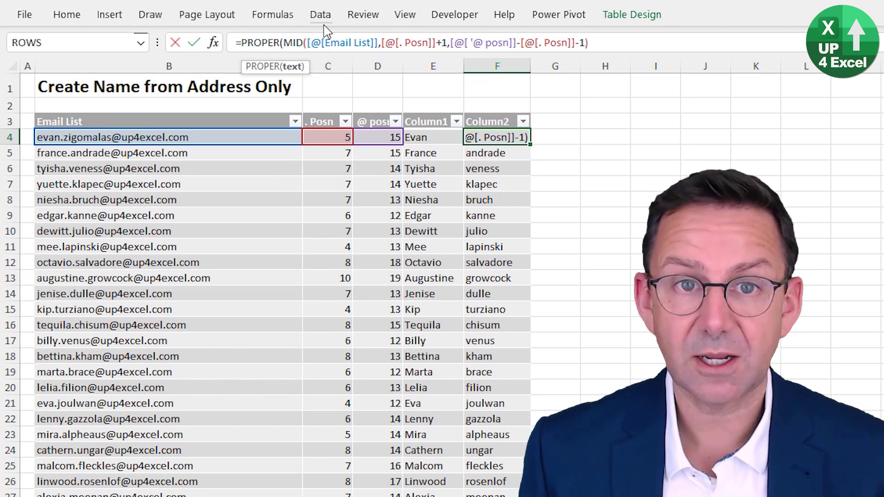
pyautogui.write(')')
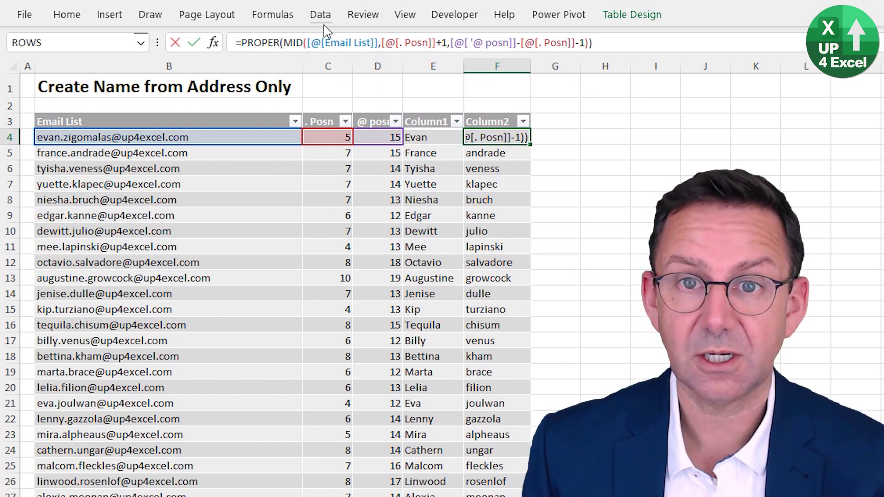
pyautogui.press('Return')
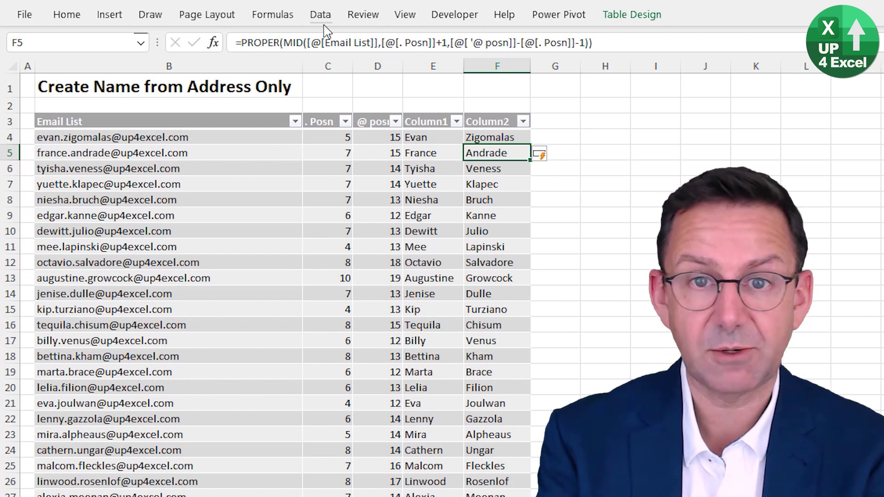
pyautogui.press('Up')
pyautogui.press('Left')
pyautogui.press('Right')
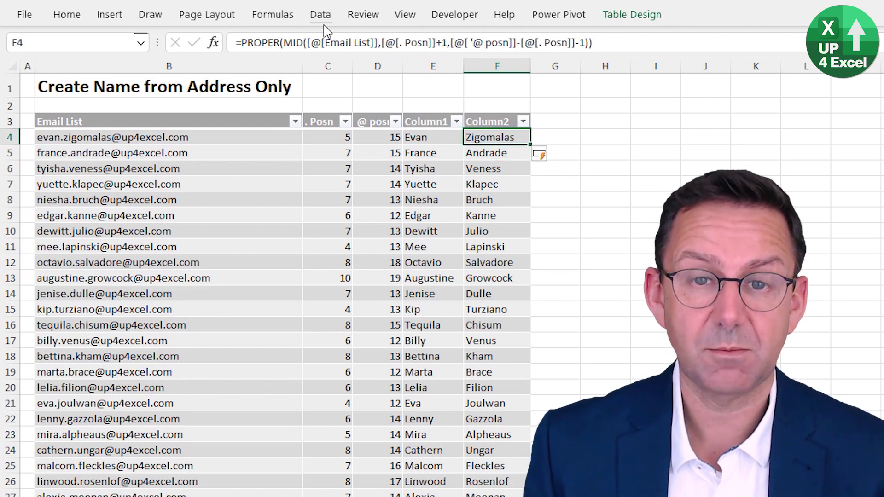
pyautogui.press('Right')
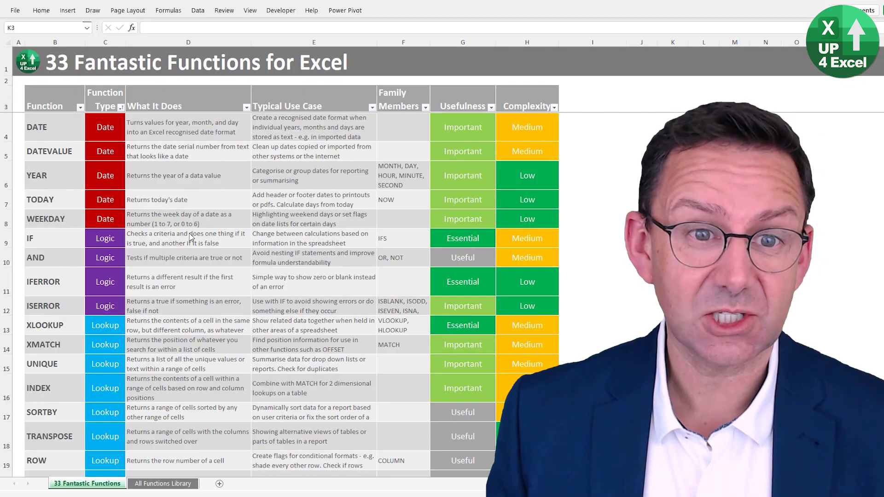
# - Examine the 33 Fantastic Functions sheet, including each function's type, description, use case, family members, usefulness and complexity
pyautogui.scroll(-1, 191, 237)
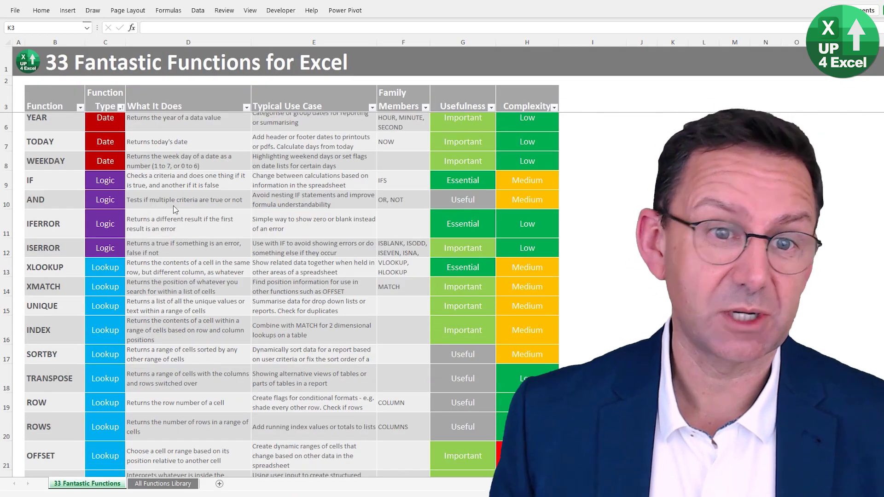
pyautogui.scroll(1, 176, 210)
pyautogui.scroll(-3, 88, 202)
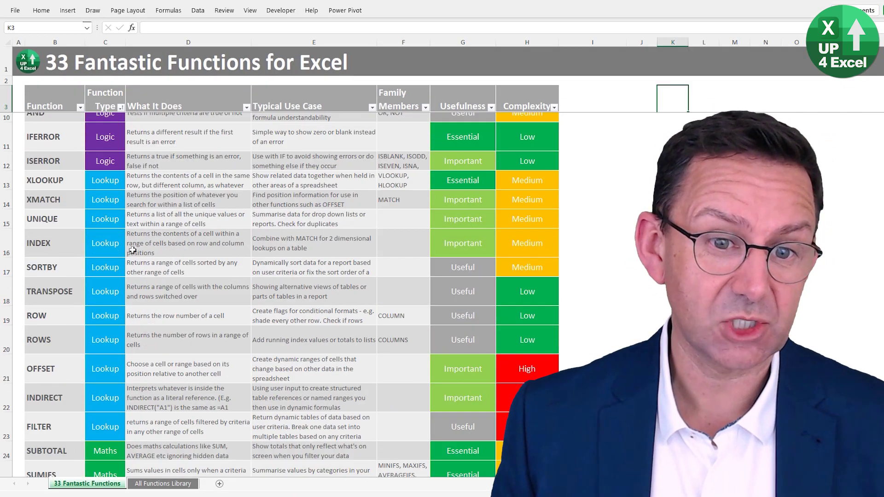
pyautogui.click(104, 180)
pyautogui.click(174, 177)
pyautogui.click(303, 169)
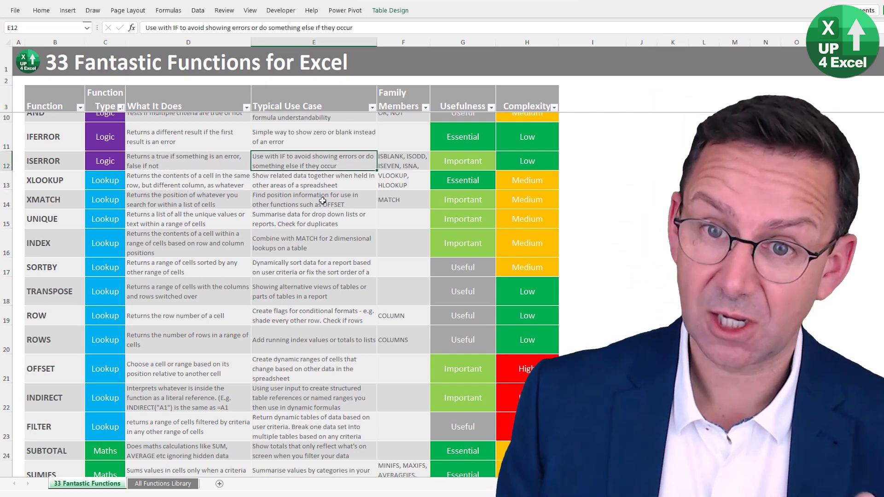
pyautogui.click(400, 170)
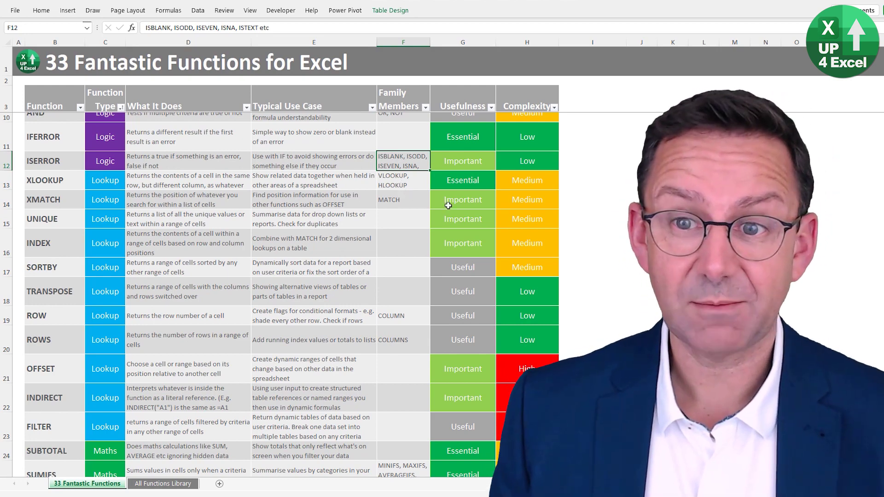
pyautogui.click(458, 195)
pyautogui.scroll(-1, 499, 242)
pyautogui.scroll(3, 499, 243)
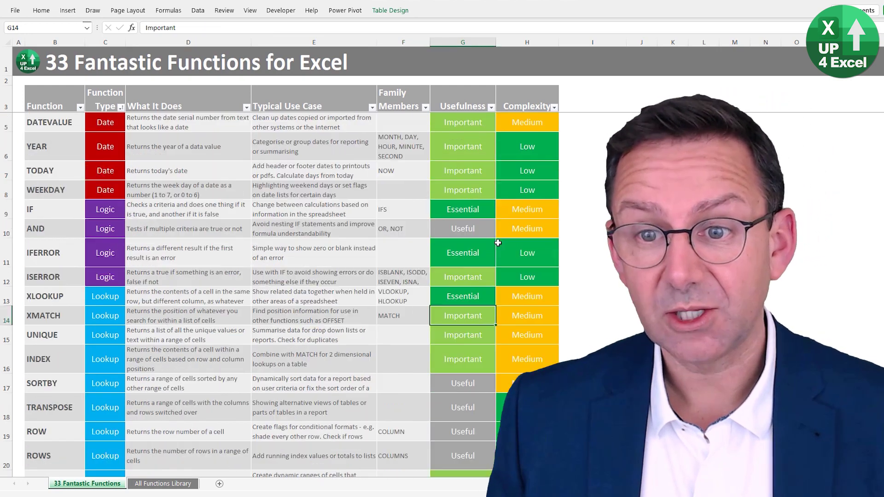
pyautogui.click(511, 247)
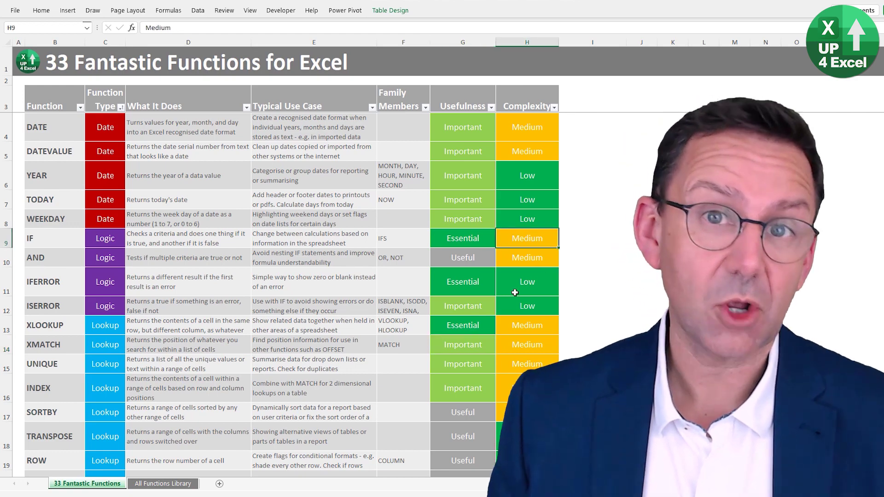
# - Examine the All Functions Library sheet, reading through the Microsoft descriptions and the Usefulness ID ratings of the functions
pyautogui.click(162, 484)
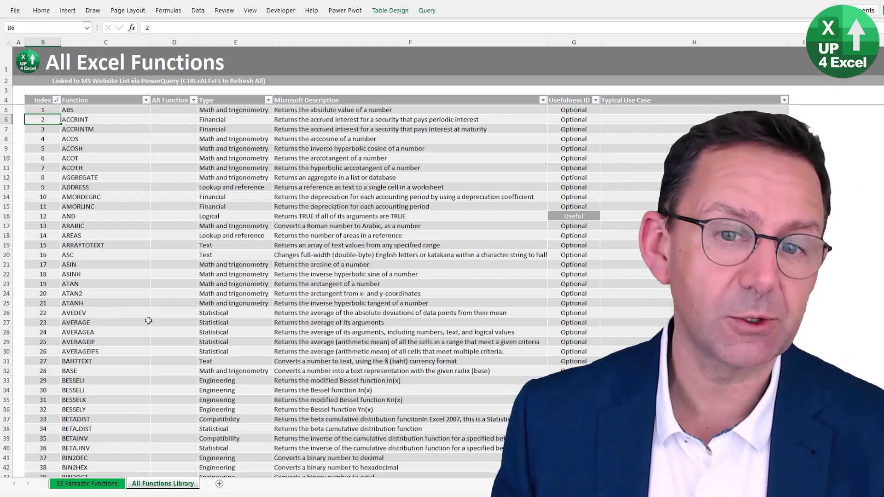
pyautogui.click(343, 170)
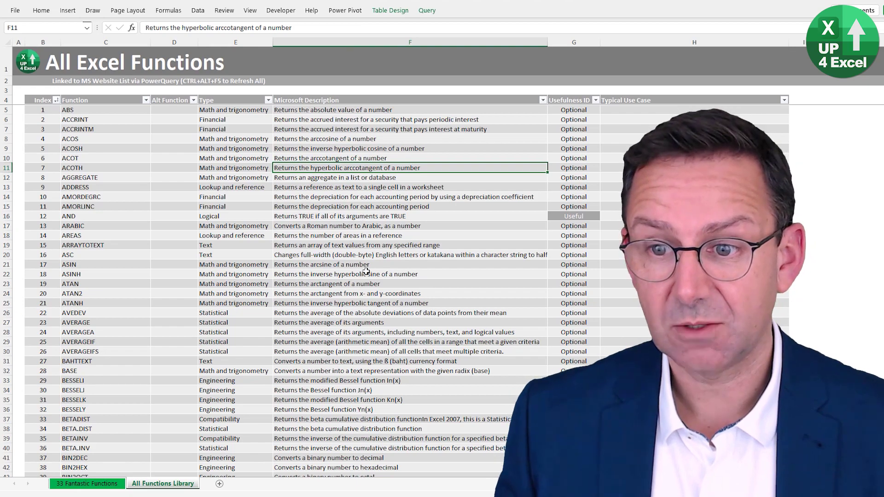
pyautogui.scroll(-7, 368, 276)
pyautogui.scroll(7, 386, 333)
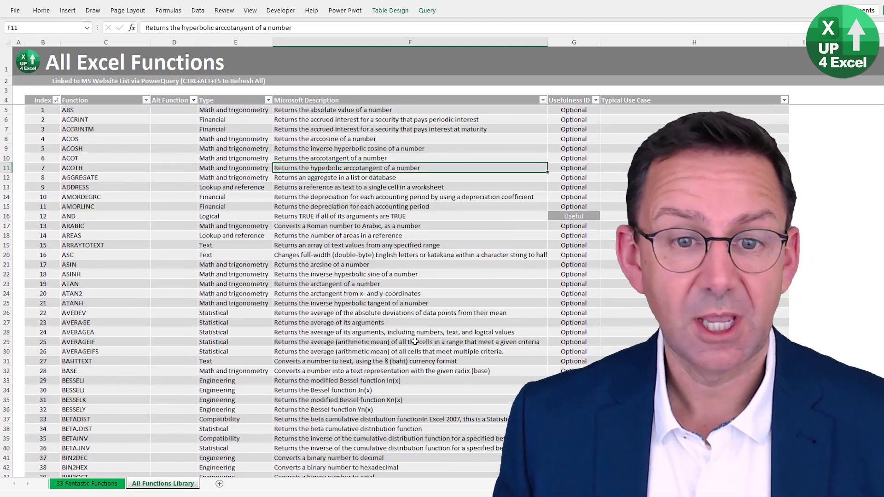
pyautogui.scroll(-6, 620, 281)
pyautogui.scroll(-5, 598, 286)
pyautogui.click(575, 295)
pyautogui.scroll(-8, 599, 295)
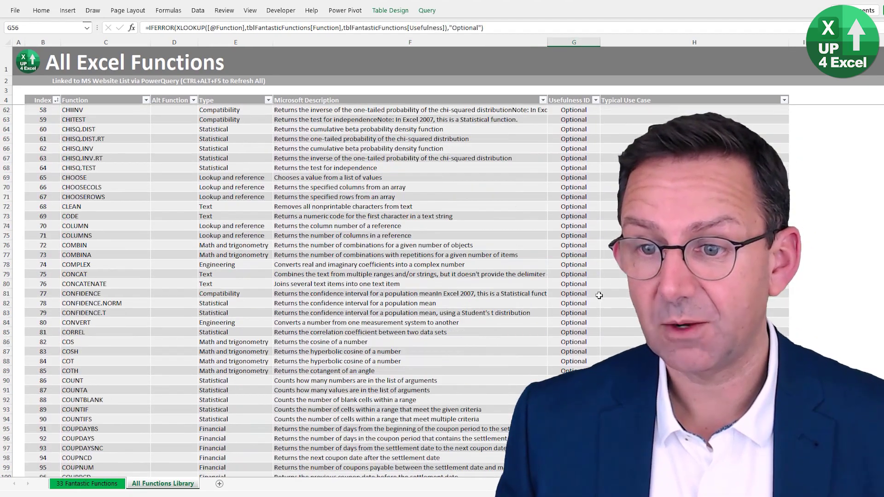
pyautogui.scroll(-12, 586, 284)
pyautogui.click(587, 284)
pyautogui.scroll(-5, 587, 284)
pyautogui.scroll(13, 587, 284)
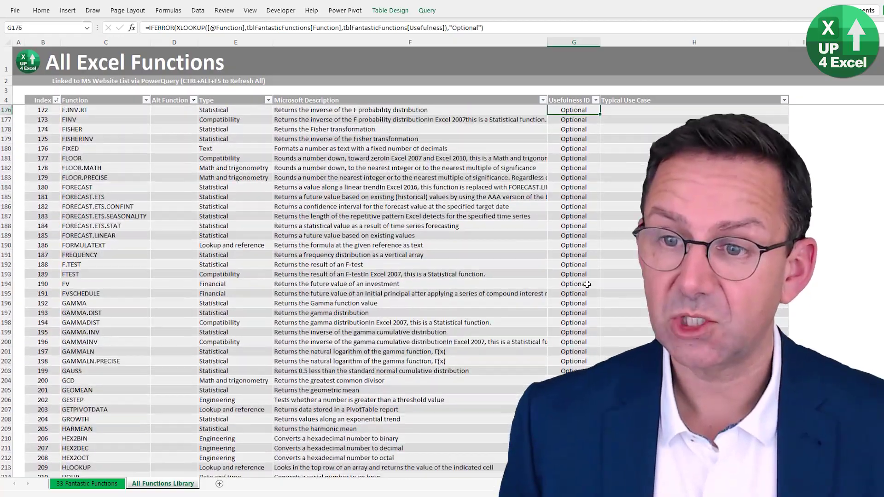
pyautogui.scroll(-13, 587, 284)
pyautogui.scroll(20, 587, 284)
pyautogui.click(587, 284)
pyautogui.scroll(-6, 587, 284)
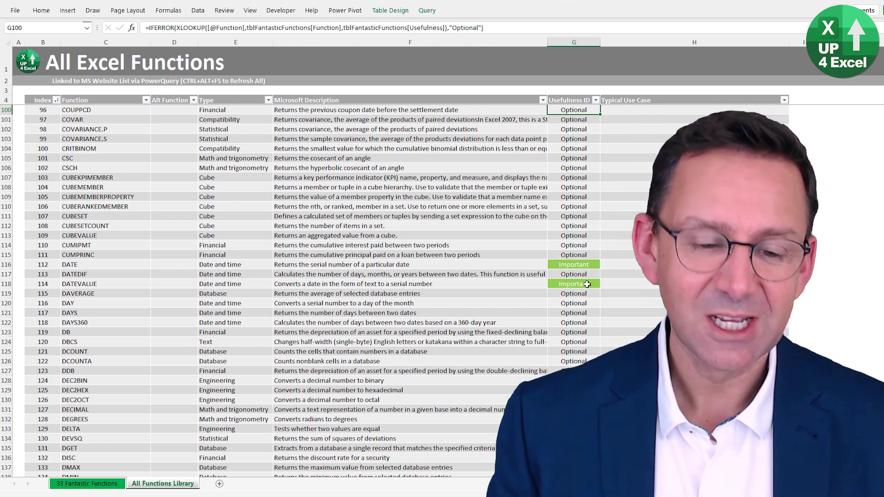
pyautogui.hotkey('ctrl', 'pageup')
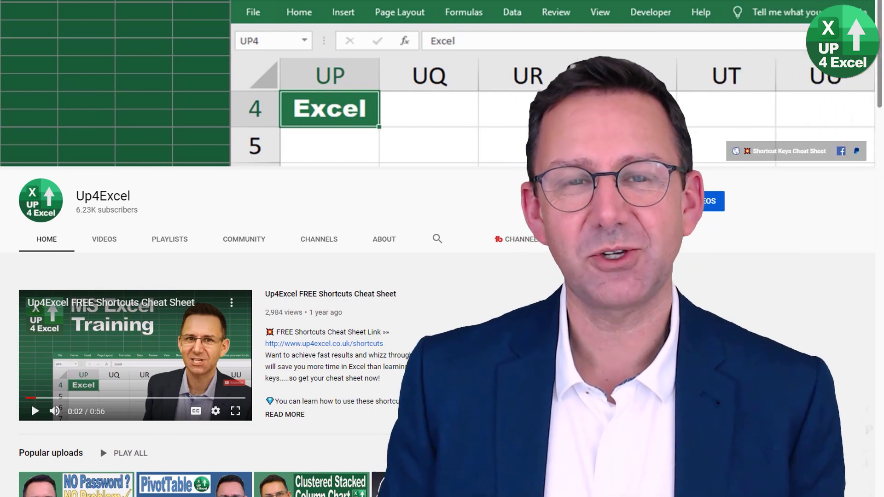
# - Browse the uploaded videos of the Up4Excel YouTube channel
pyautogui.click(107, 243)
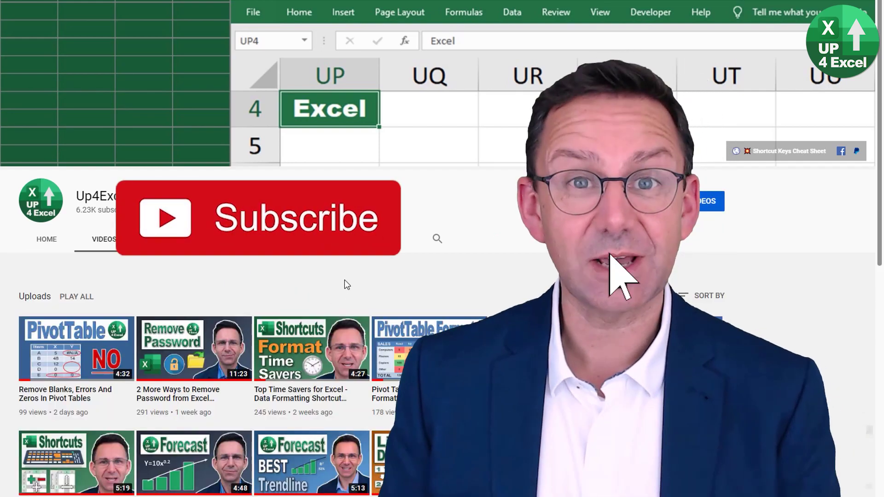
pyautogui.scroll(-1, 377, 285)
pyautogui.scroll(-9, 378, 276)
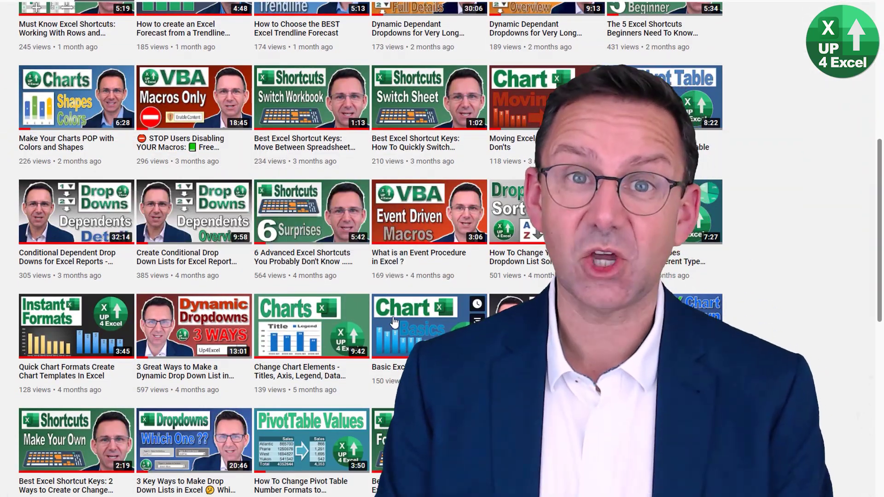
pyautogui.scroll(3, 390, 309)
pyautogui.scroll(5, 394, 318)
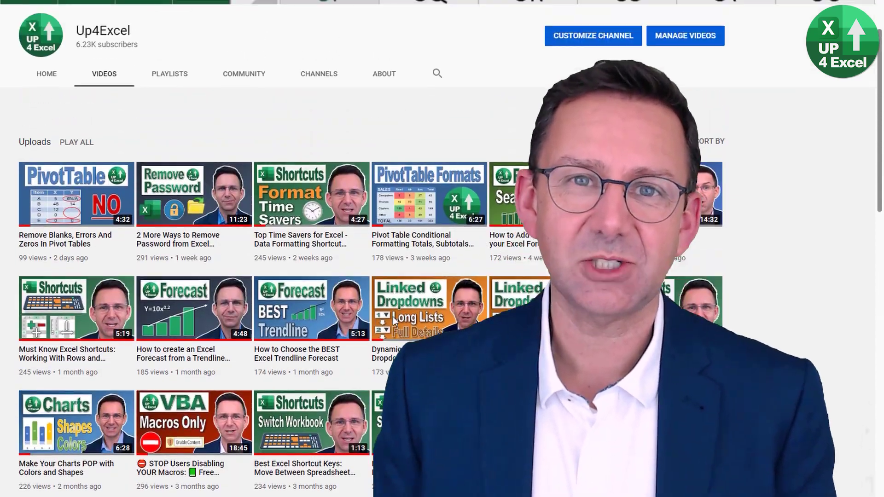